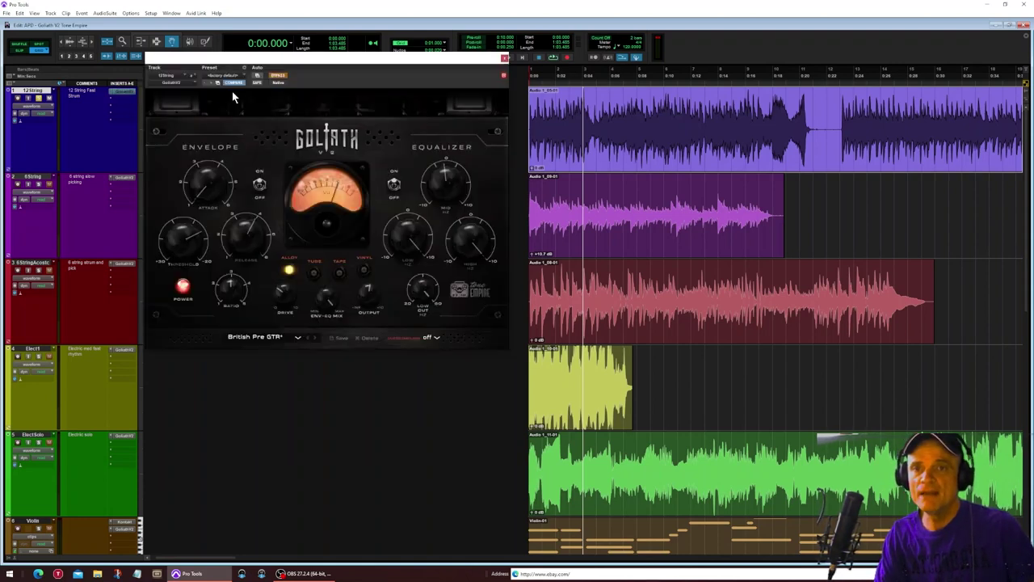
Step: Reposition the Goliath window and A/B the British Pre GTR sound against the dry guitar
{"action": "left_click_drag", "start_coordinate": [304, 79], "coordinate": [274, 81]}
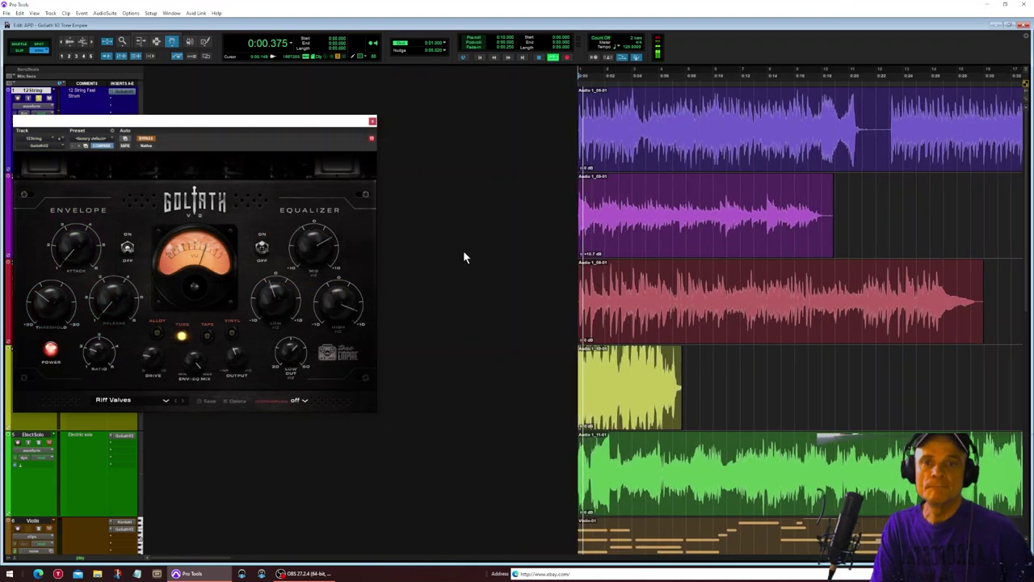
{"action": "left_click_drag", "start_coordinate": [203, 121], "coordinate": [234, 115]}
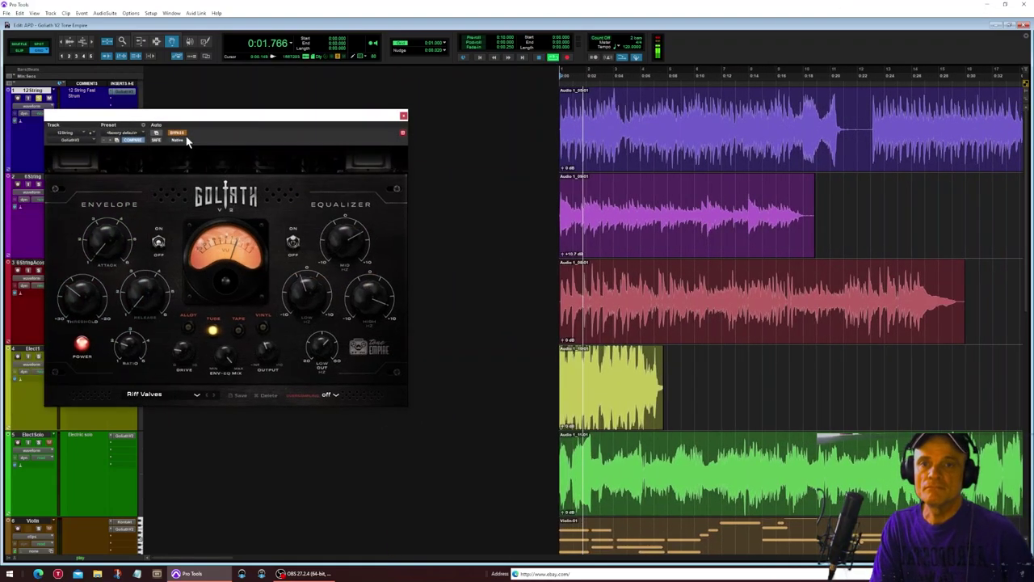
{"action": "left_click", "coordinate": [177, 133]}
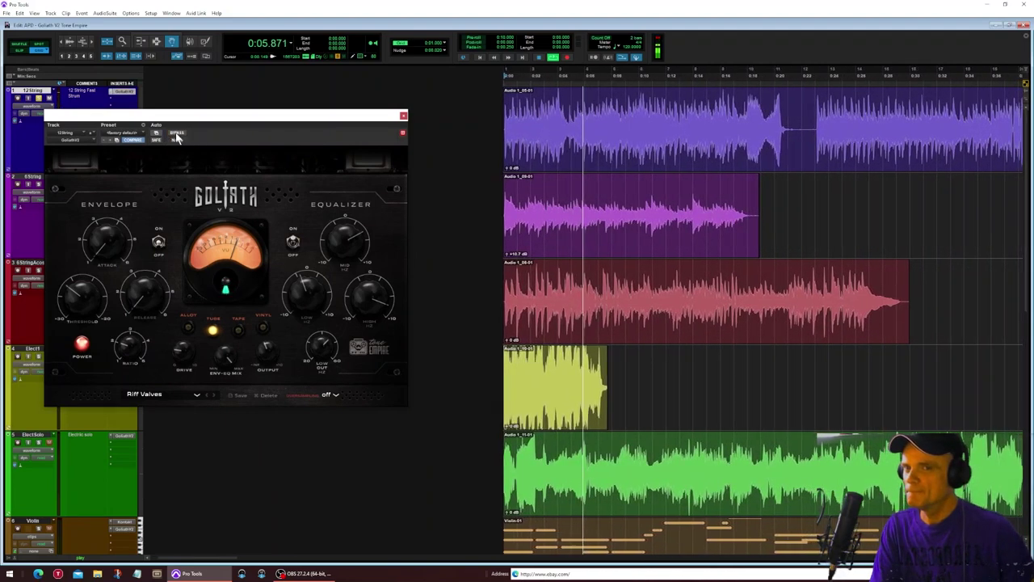
{"action": "left_click", "coordinate": [177, 136]}
{"action": "left_click", "coordinate": [178, 137]}
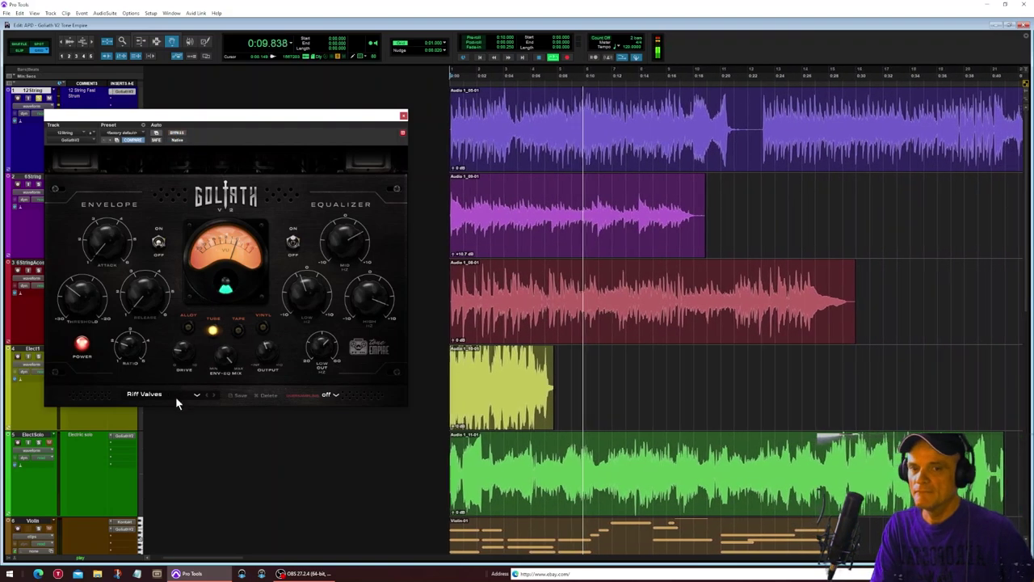
Step: Switch to the Valve Egtr preset, compare it with Bypass, and stop playback
{"action": "left_click", "coordinate": [214, 394]}
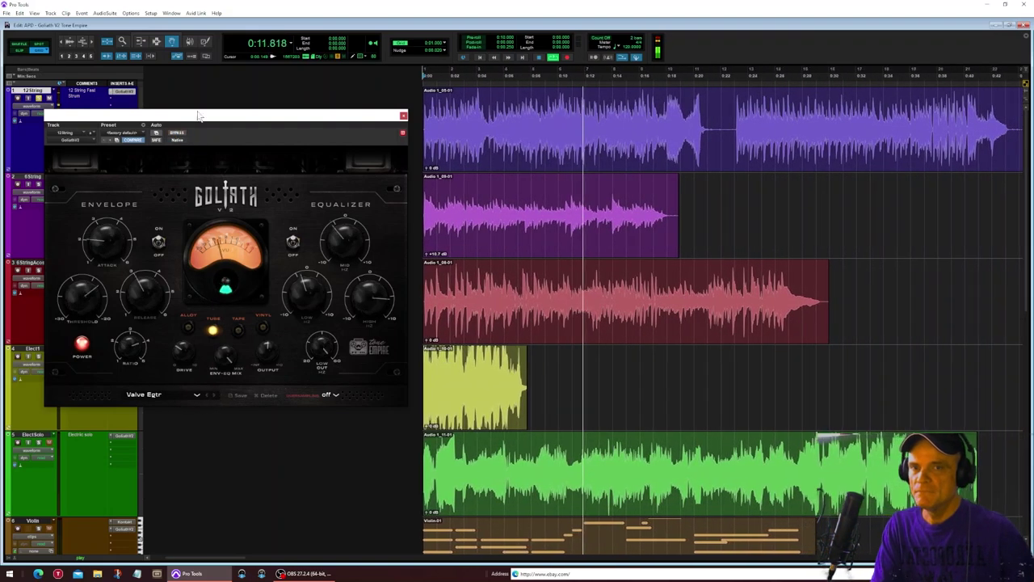
{"action": "left_click", "coordinate": [178, 133]}
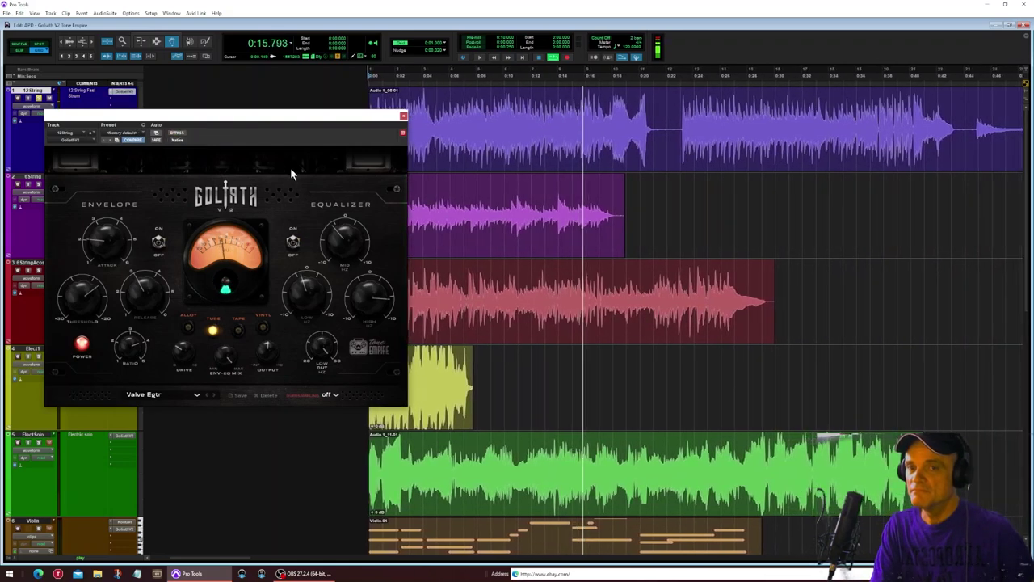
{"action": "left_click", "coordinate": [178, 134]}
{"action": "left_click", "coordinate": [177, 133]}
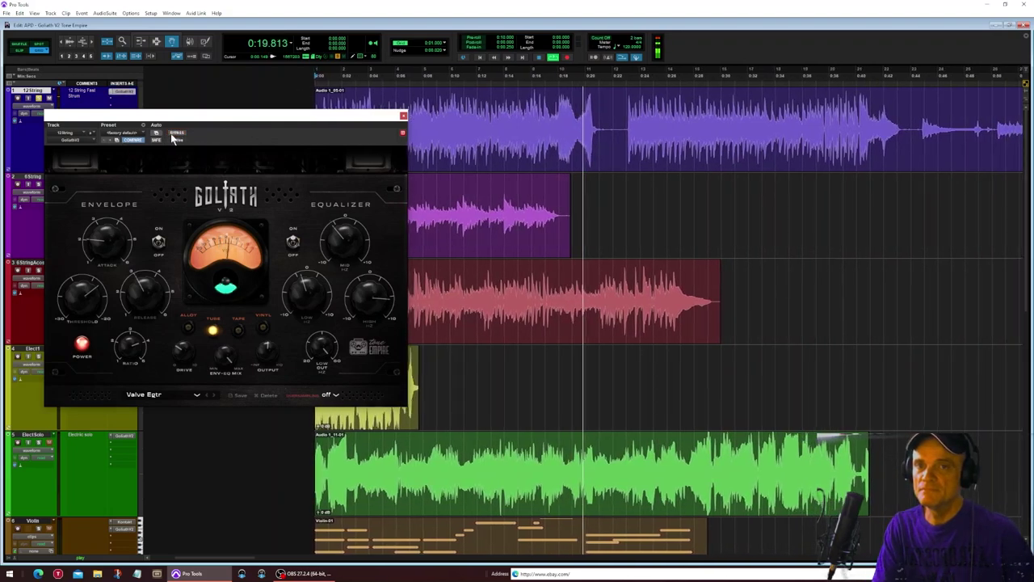
{"action": "left_click", "coordinate": [172, 135]}
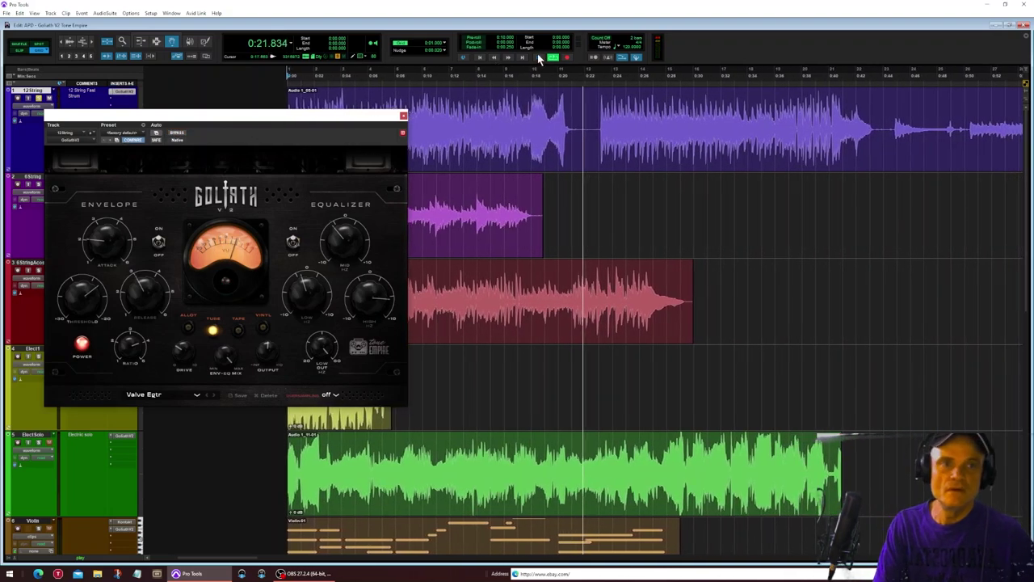
{"action": "left_click", "coordinate": [539, 57]}
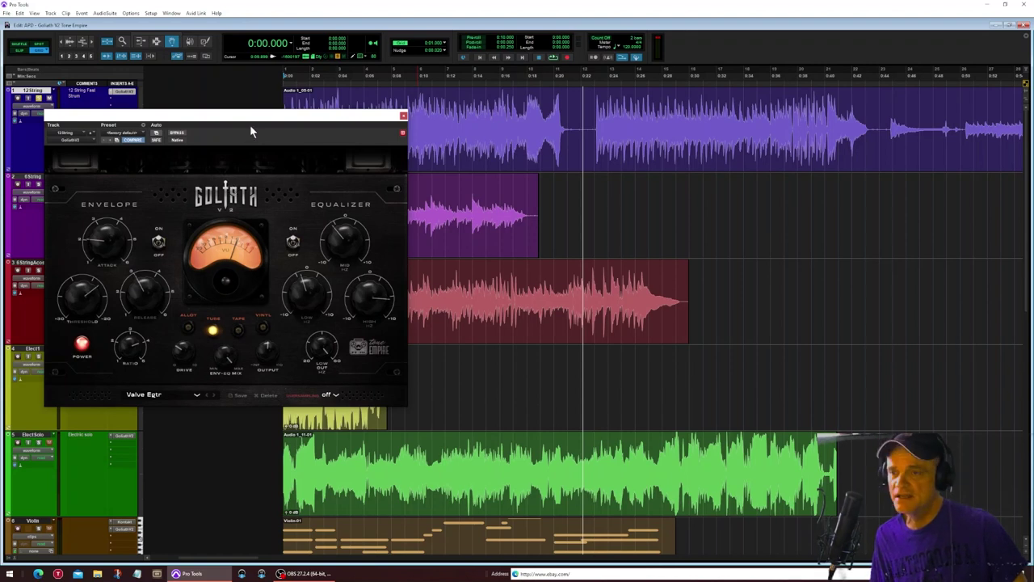
Step: Drag the Goliath window across the screen to uncover the track list
{"action": "left_click_drag", "start_coordinate": [251, 129], "coordinate": [407, 136]}
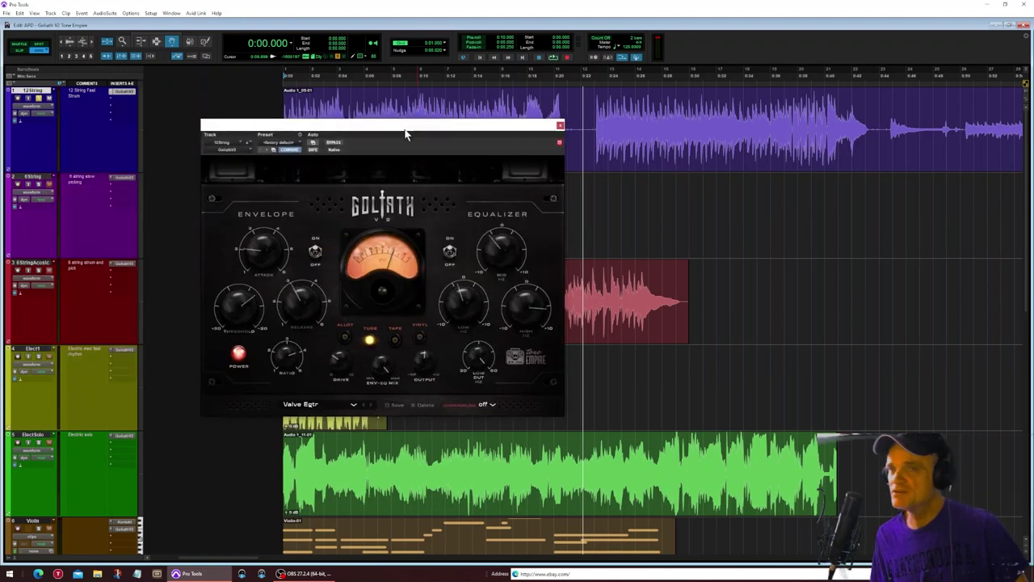
{"action": "left_click_drag", "start_coordinate": [410, 133], "coordinate": [586, 207]}
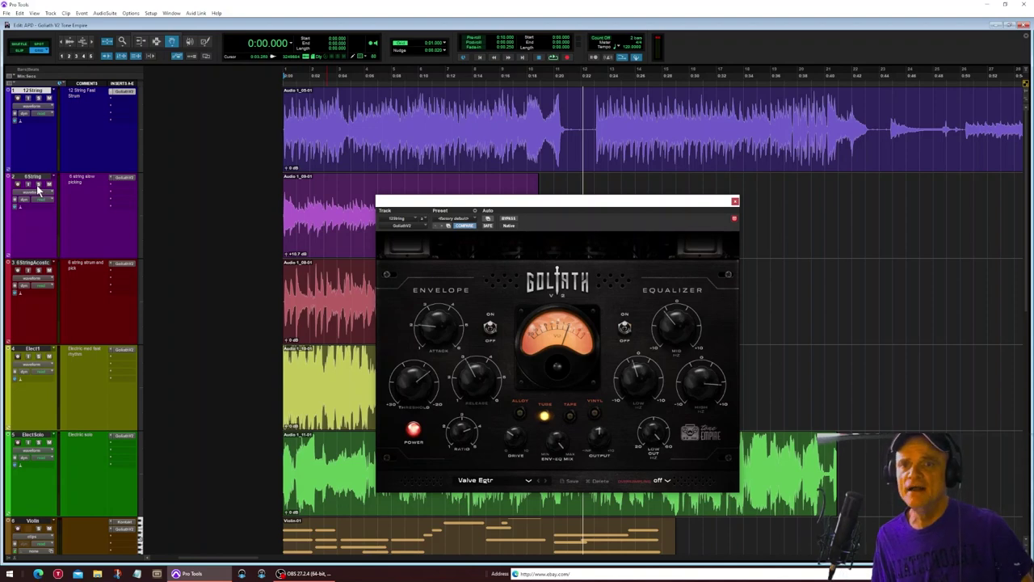
{"action": "left_click_drag", "start_coordinate": [619, 202], "coordinate": [155, 72]}
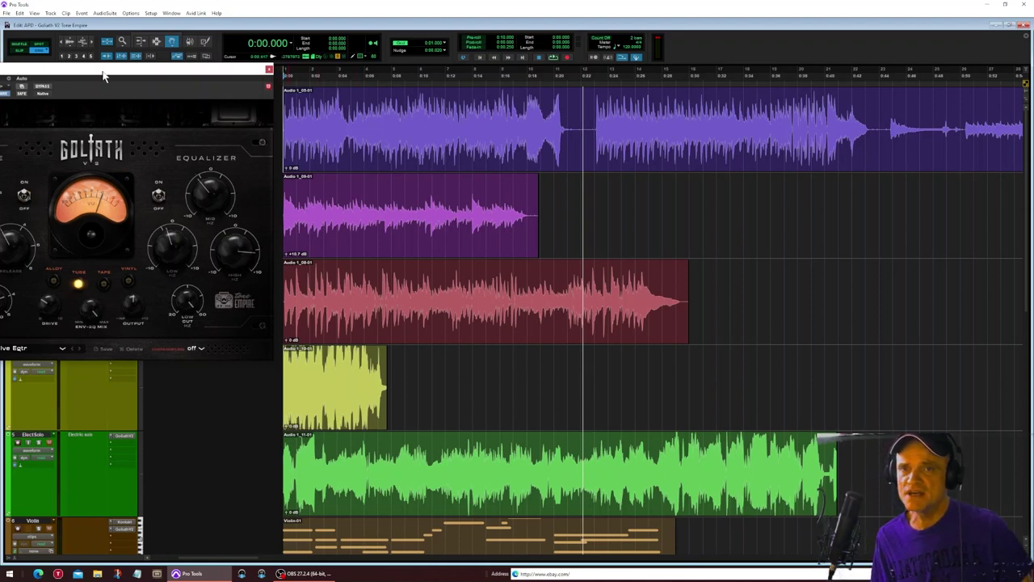
{"action": "left_click_drag", "start_coordinate": [104, 75], "coordinate": [803, 234]}
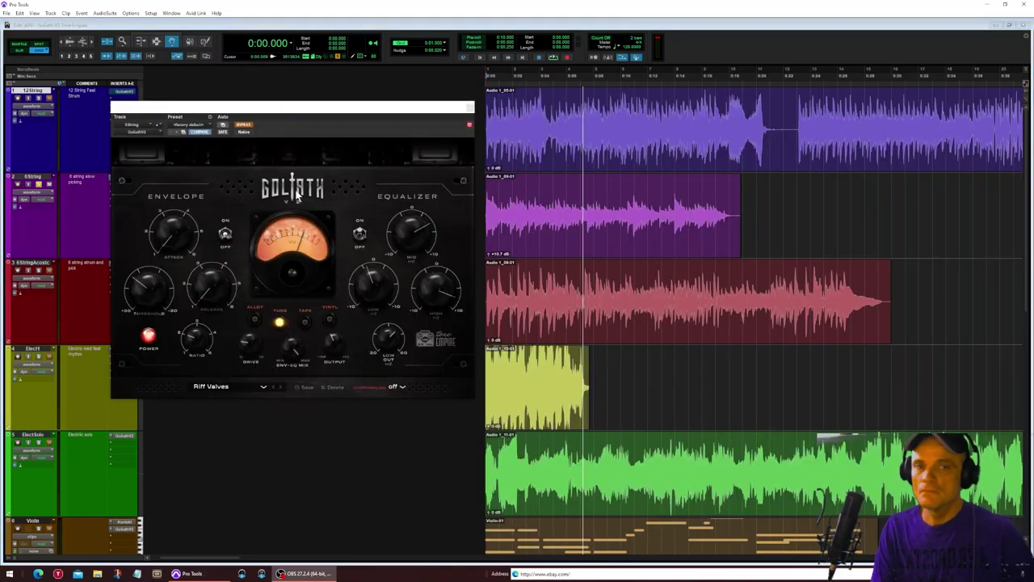
Step: Start playback, enable Goliath on 6String and load the Guitars > Valve Egtr preset
{"action": "key", "text": "space"}
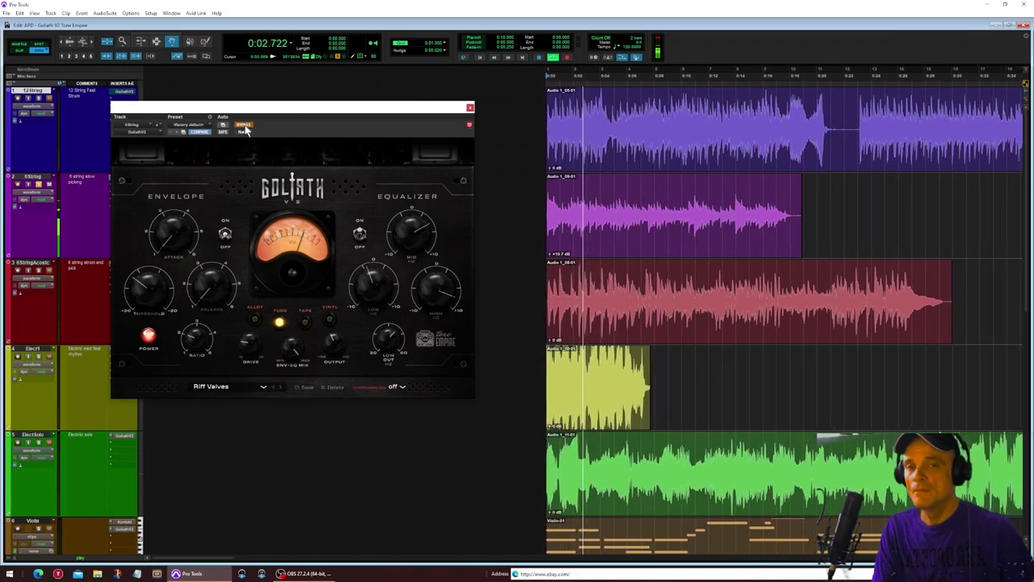
{"action": "left_click", "coordinate": [244, 125]}
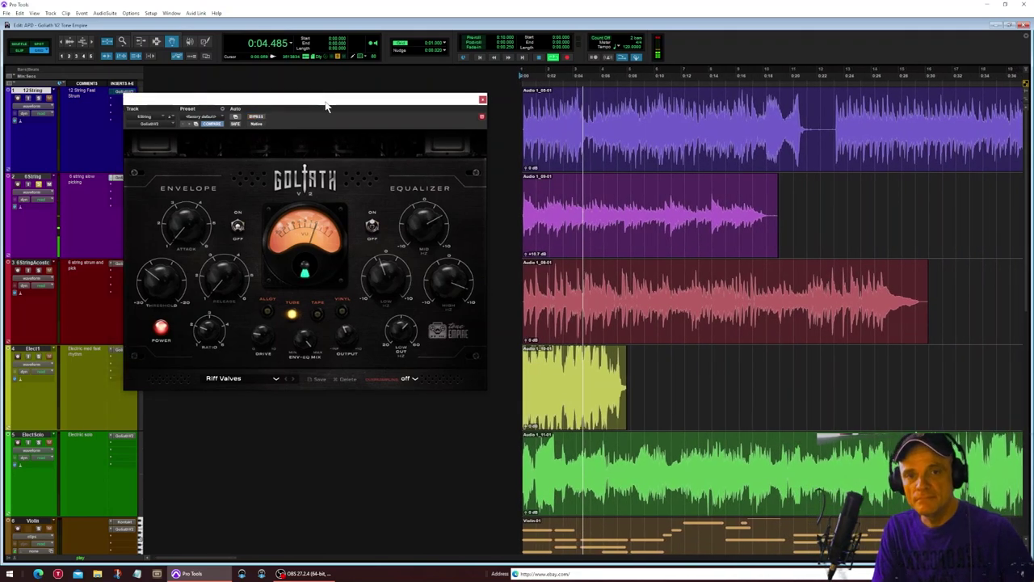
{"action": "left_click", "coordinate": [272, 378]}
{"action": "mouse_move", "coordinate": [266, 406]}
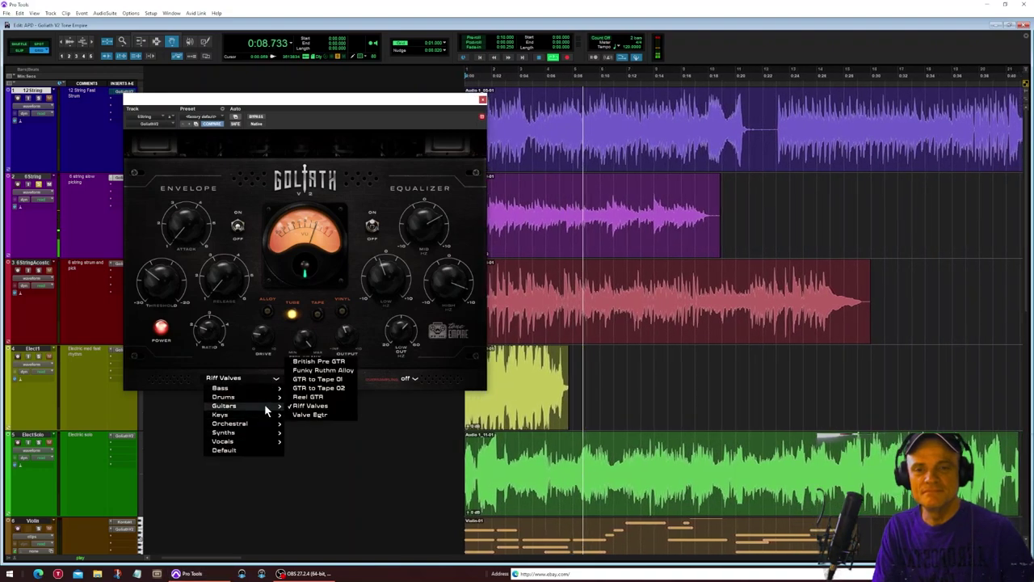
{"action": "left_click", "coordinate": [305, 413]}
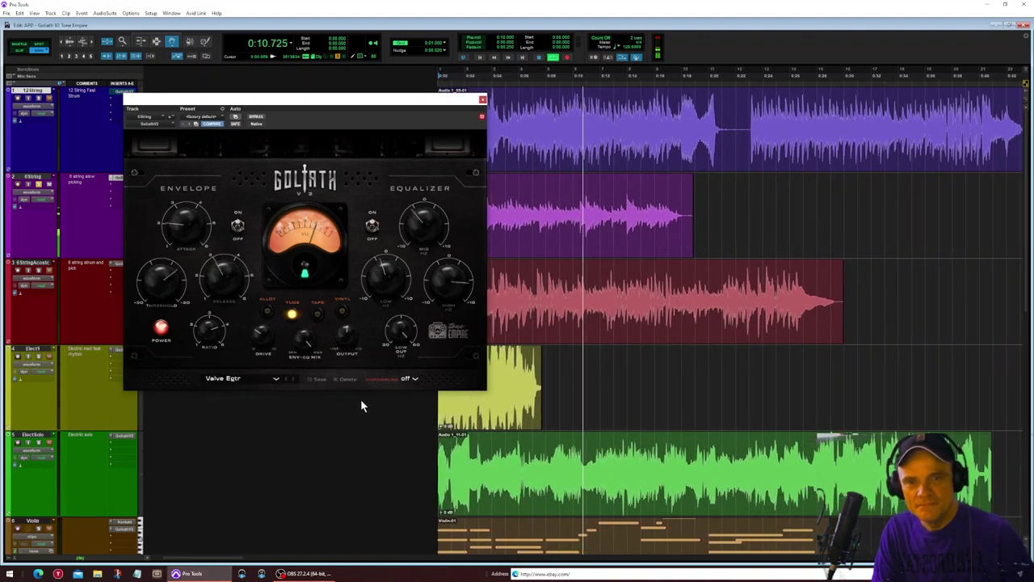
Step: Compare Valve Egtr against the dry guitar, stop playback, and close the plugin window
{"action": "left_click", "coordinate": [255, 120]}
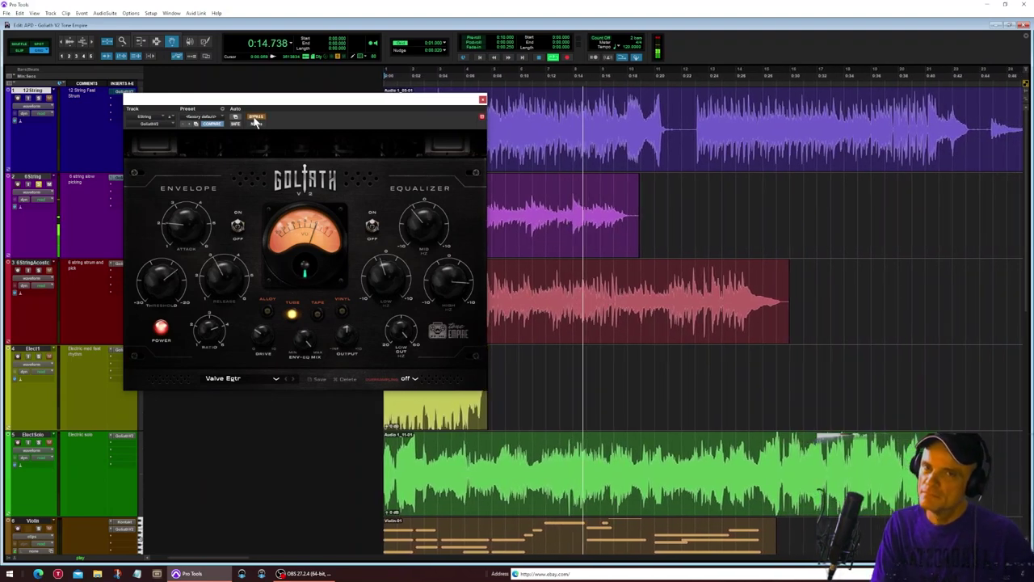
{"action": "left_click", "coordinate": [254, 120]}
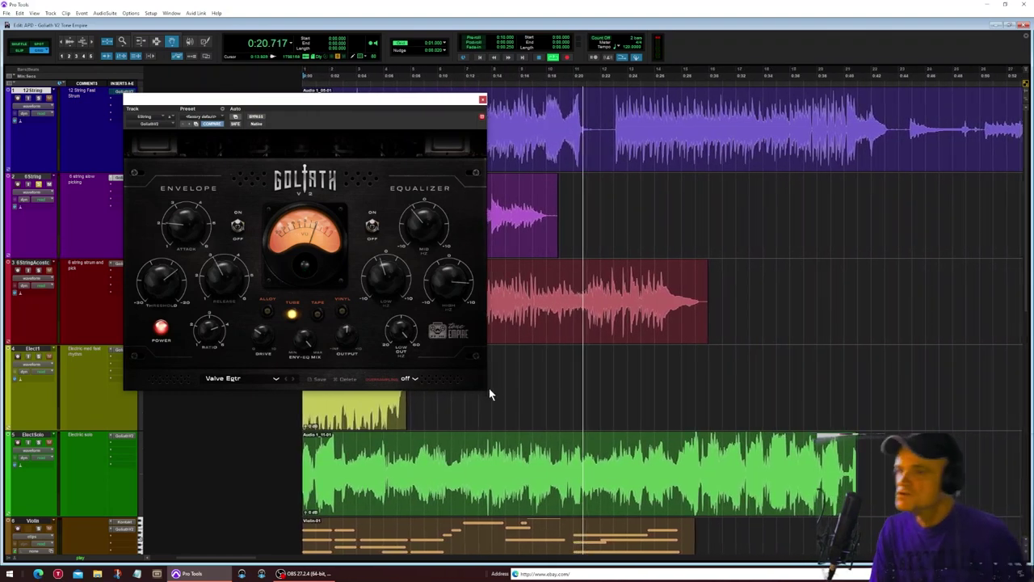
{"action": "left_click", "coordinate": [540, 57]}
{"action": "left_click", "coordinate": [484, 100]}
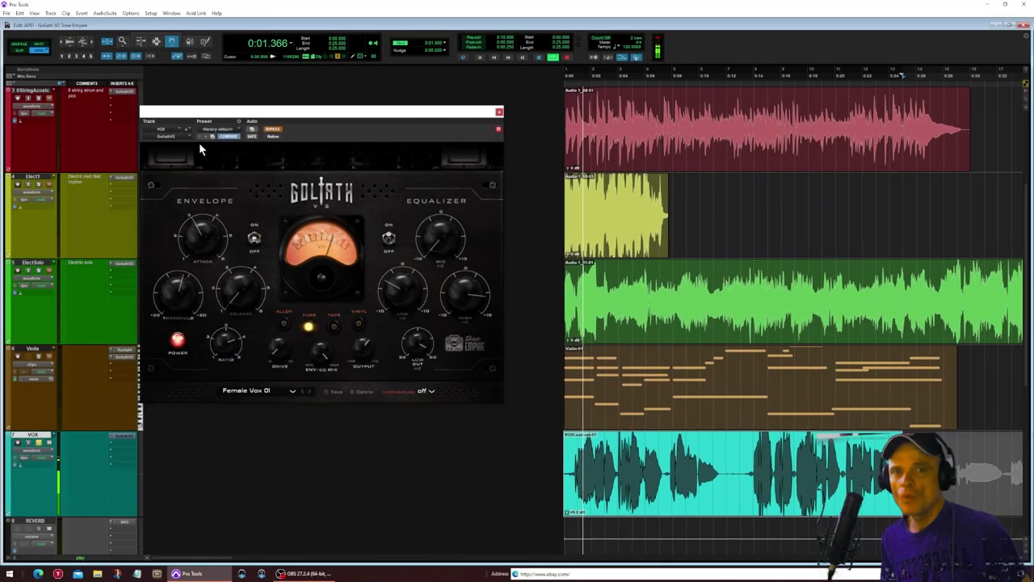
Step: A/B the vocal Goliath, then audition Female Vox 02, Male Oxide 01 and Transformer Vox 01
{"action": "left_click", "coordinate": [273, 130]}
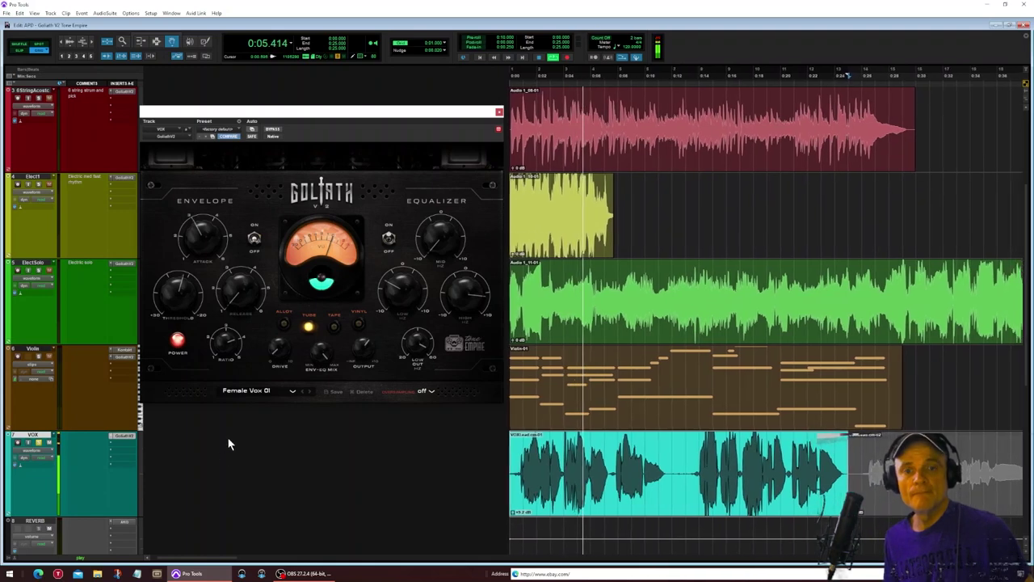
{"action": "left_click", "coordinate": [272, 130]}
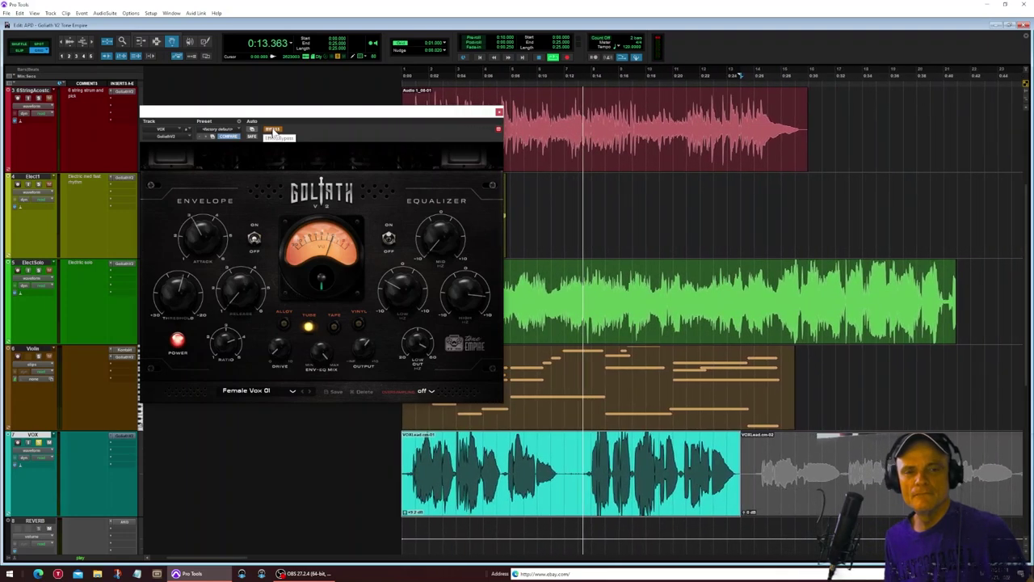
{"action": "left_click", "coordinate": [273, 131]}
{"action": "left_click", "coordinate": [310, 390]}
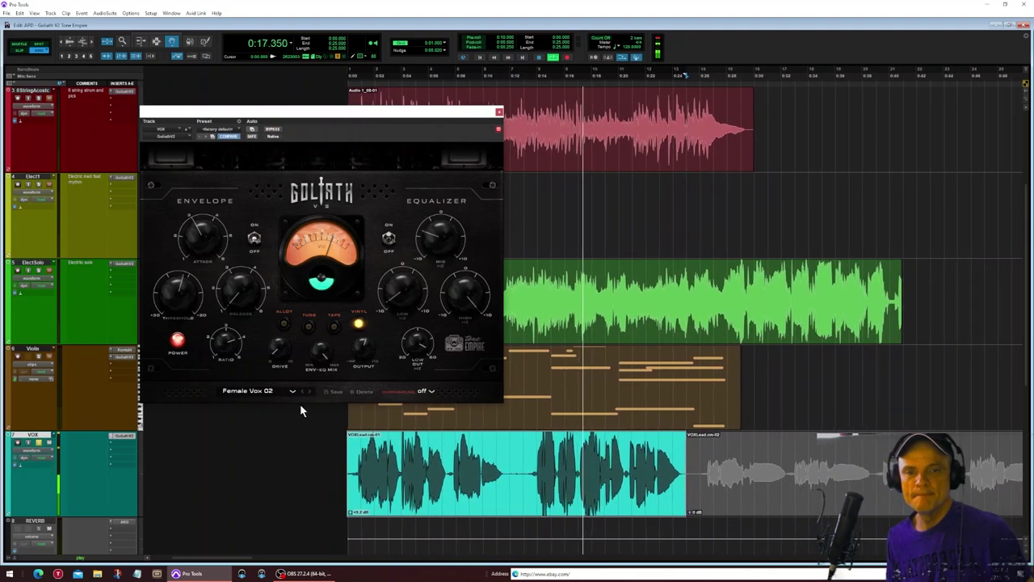
{"action": "left_click", "coordinate": [310, 391]}
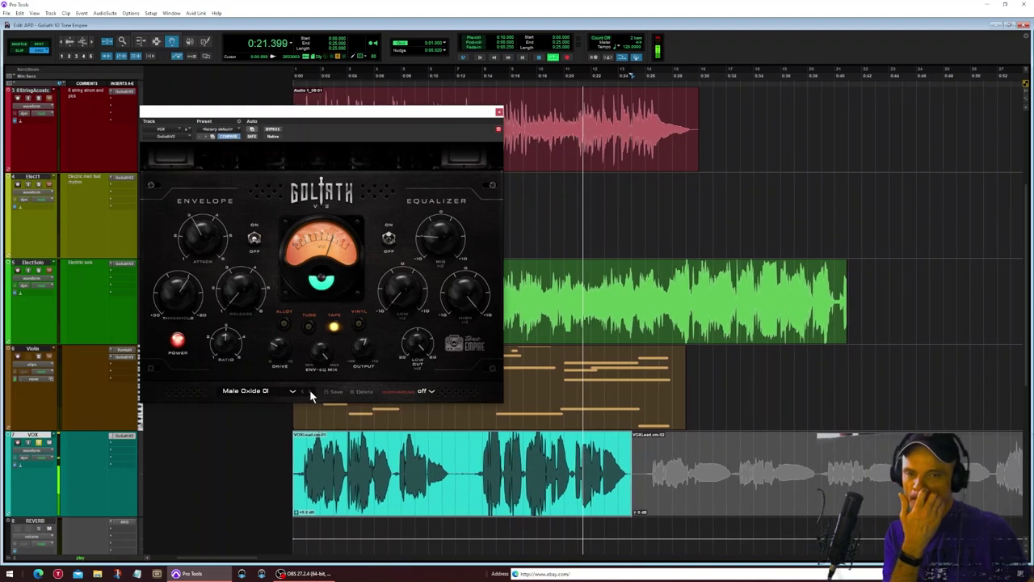
{"action": "left_click", "coordinate": [311, 391]}
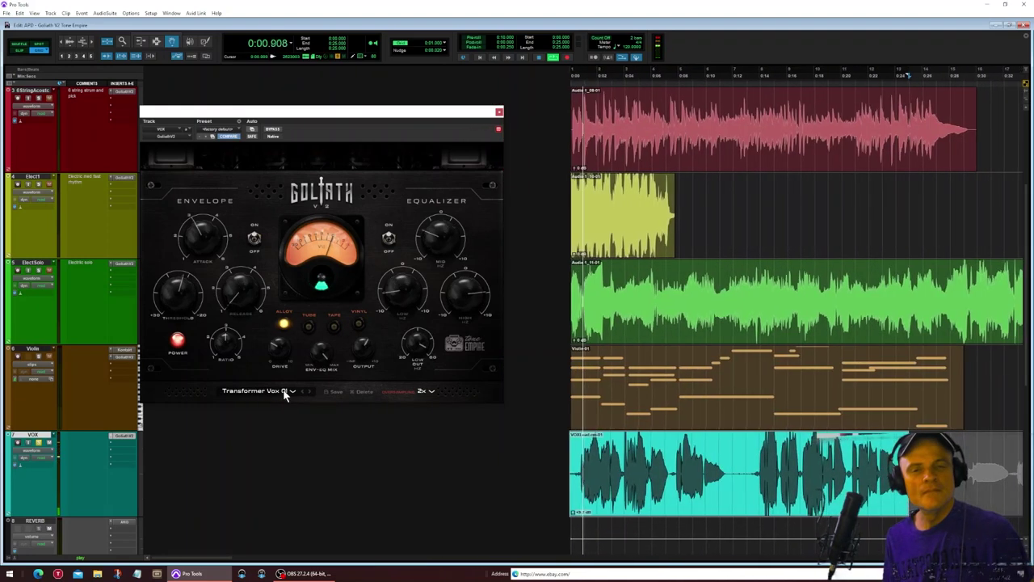
Step: Load Transformer Vox 02, try Valve Vox sizzle 01, then load Valve Vox sizzle 02
{"action": "left_click", "coordinate": [283, 391]}
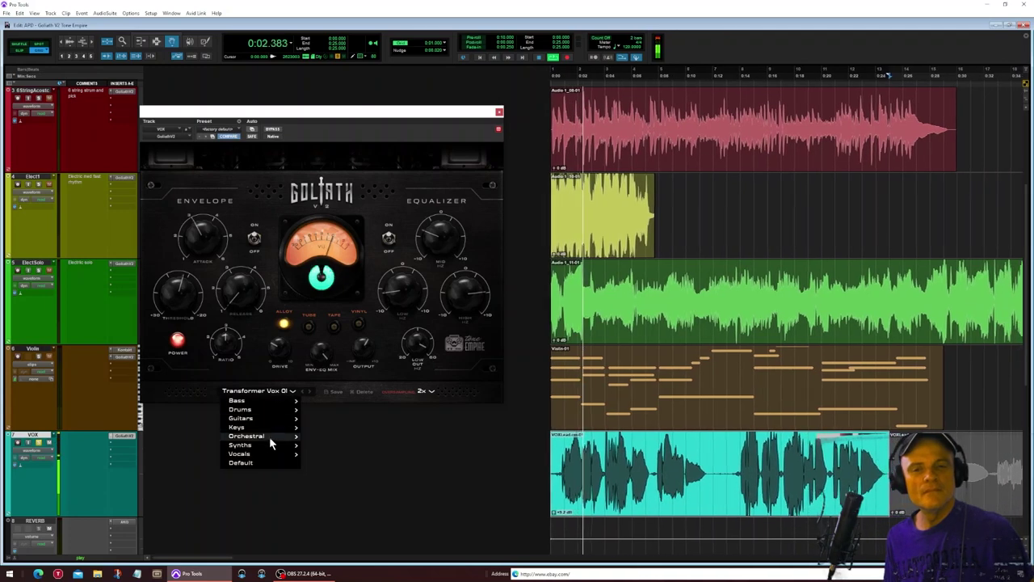
{"action": "mouse_move", "coordinate": [269, 457]}
{"action": "left_click", "coordinate": [357, 464]}
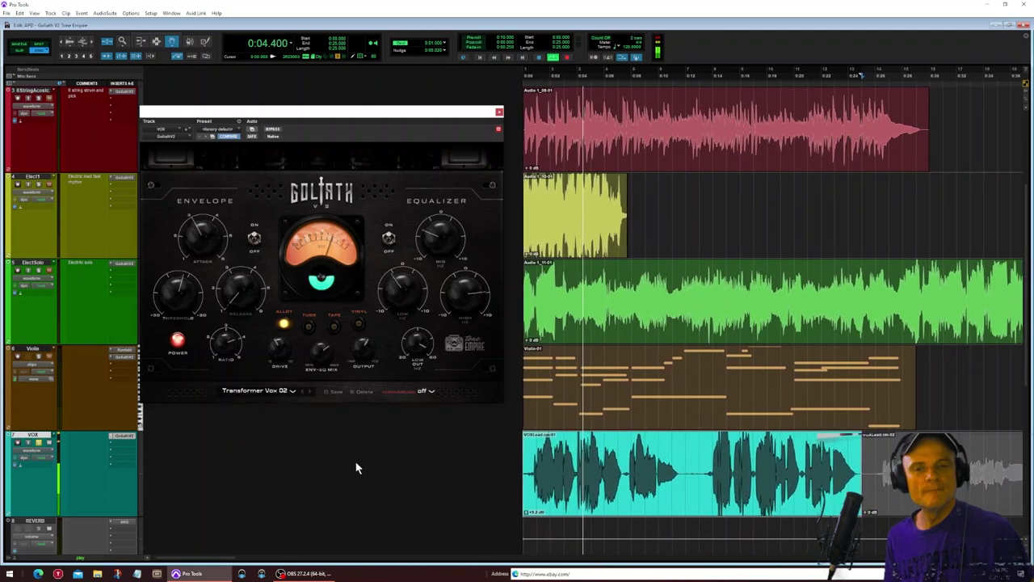
{"action": "left_click", "coordinate": [311, 392]}
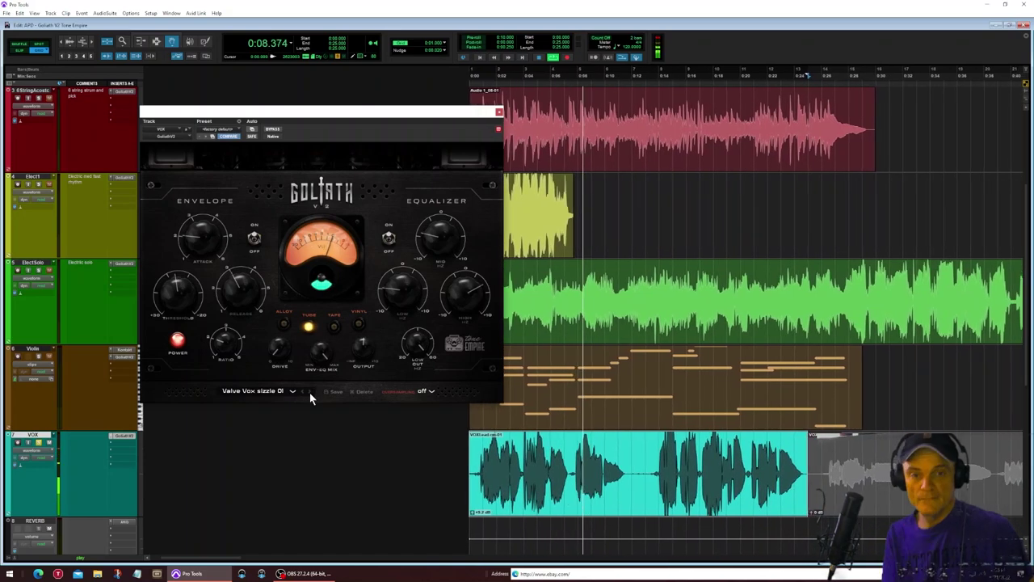
{"action": "left_click", "coordinate": [293, 392]}
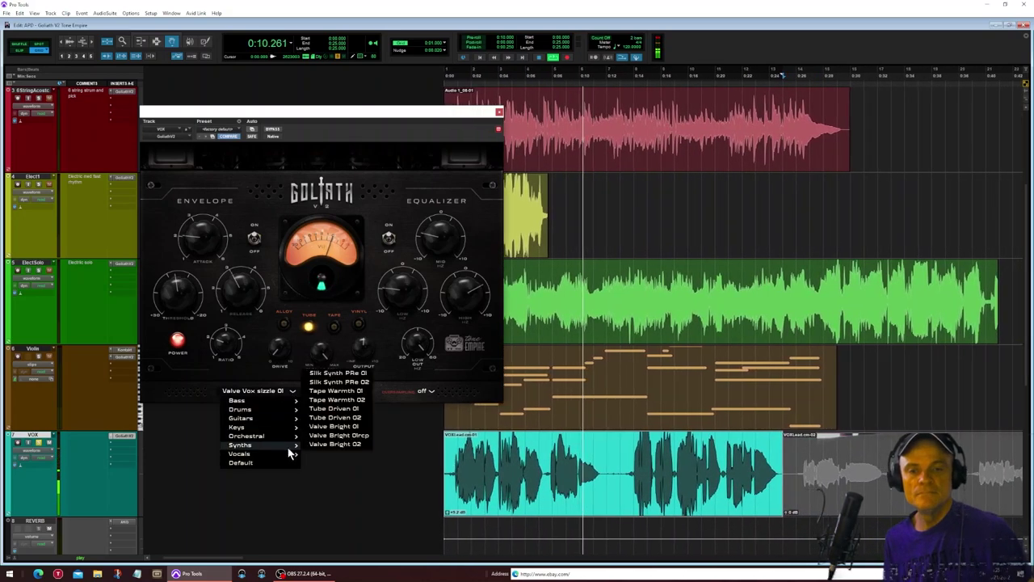
{"action": "mouse_move", "coordinate": [289, 454]}
{"action": "left_click", "coordinate": [320, 462]}
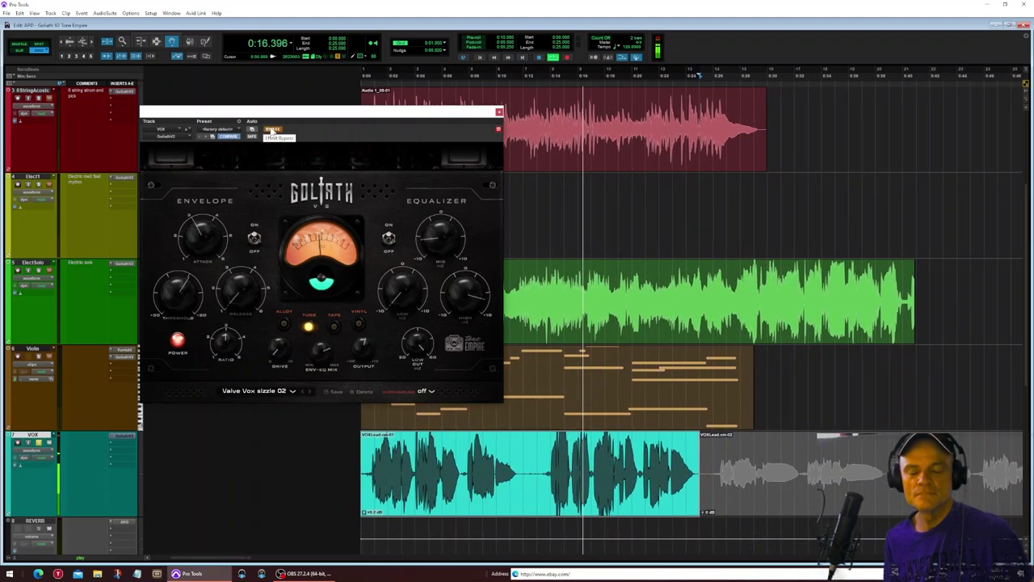
Step: Audition Vox on Wax 01, settle on Vox on Wax 02, and stop playback
{"action": "left_click", "coordinate": [308, 391]}
{"action": "left_click", "coordinate": [292, 391]}
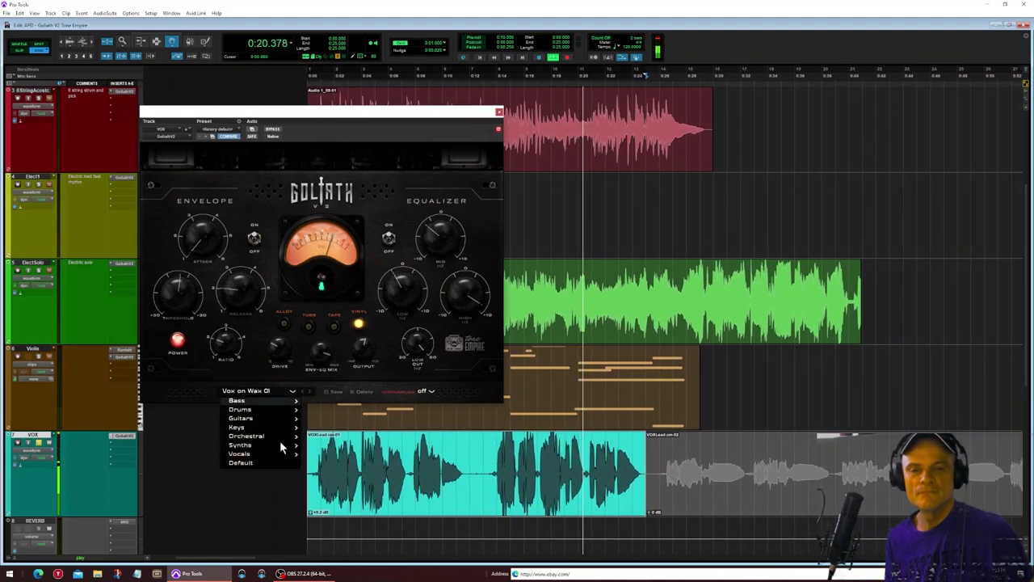
{"action": "mouse_move", "coordinate": [279, 453]}
{"action": "left_click", "coordinate": [334, 463]}
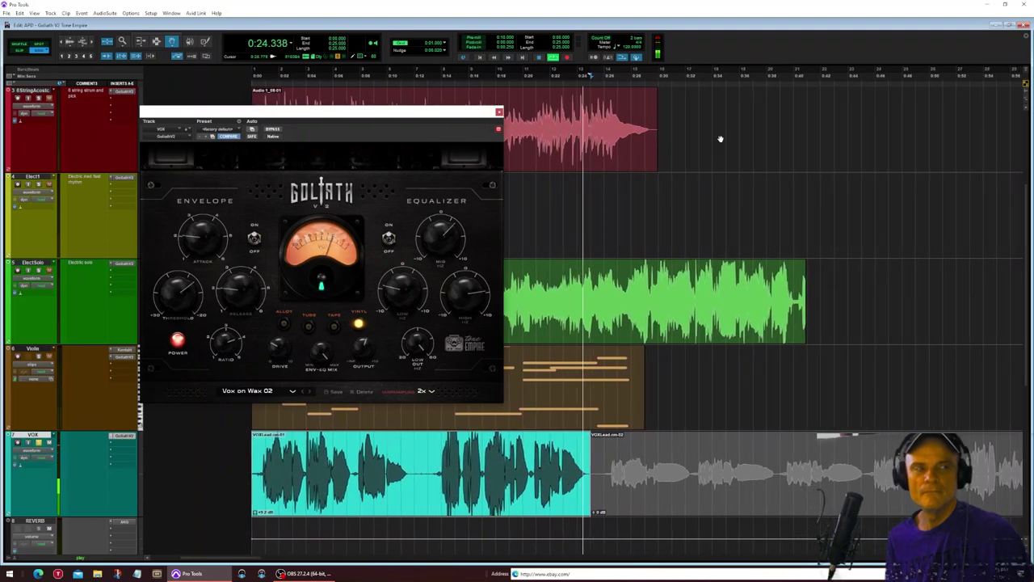
{"action": "key", "text": "space"}
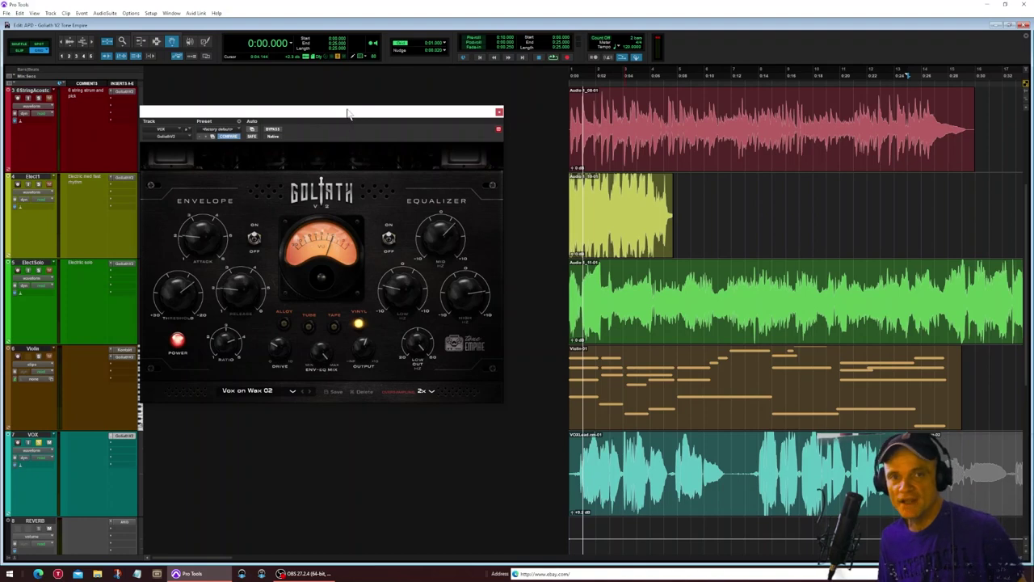
Step: Select the MIDI-02, MIDI-03 and first DRUMS clips, then close the Kontakt window
{"action": "left_click_drag", "start_coordinate": [347, 113], "coordinate": [366, 107]}
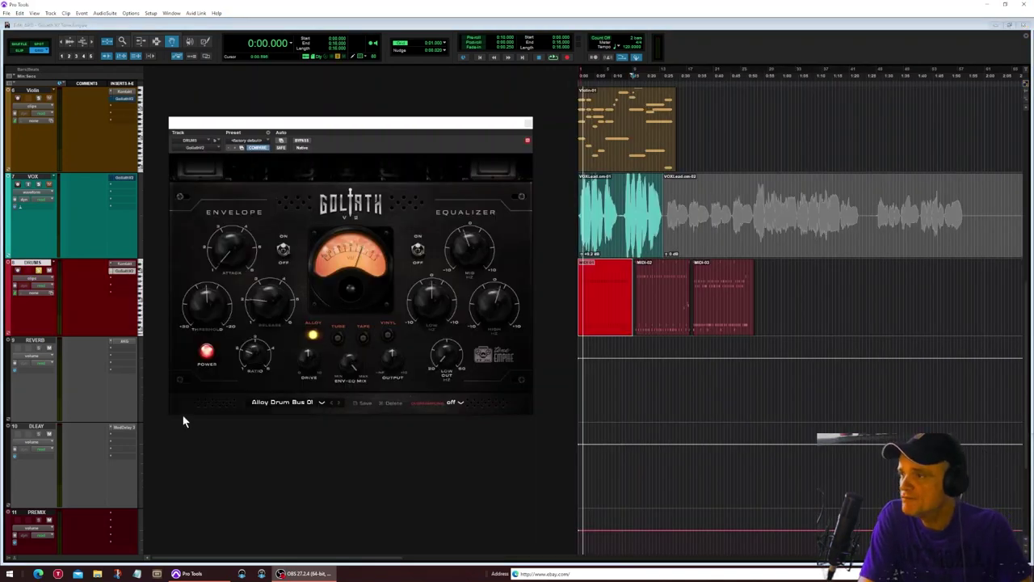
{"action": "left_click", "coordinate": [653, 283]}
{"action": "left_click", "coordinate": [723, 286]}
{"action": "left_click", "coordinate": [610, 291]}
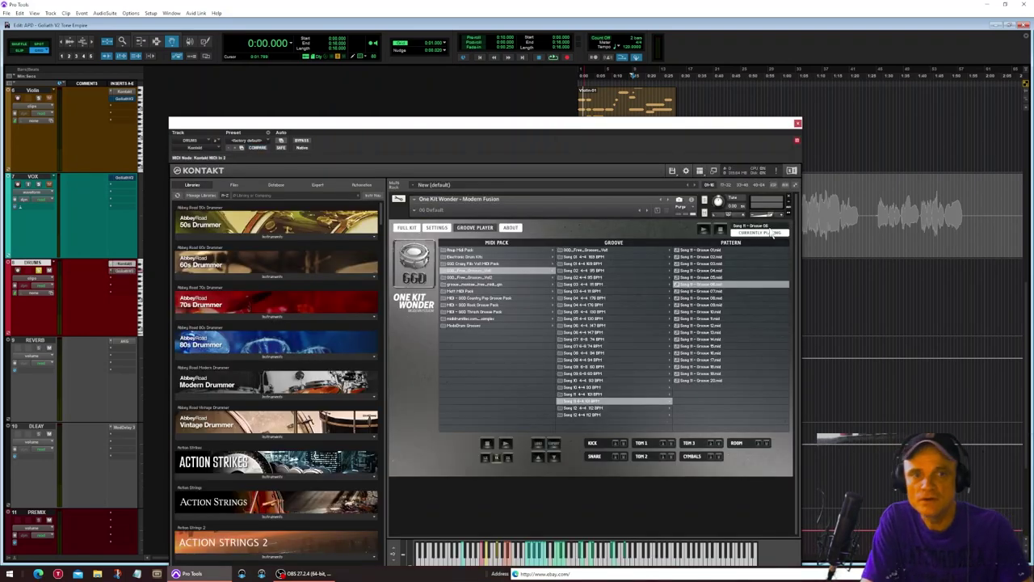
{"action": "left_click", "coordinate": [798, 123]}
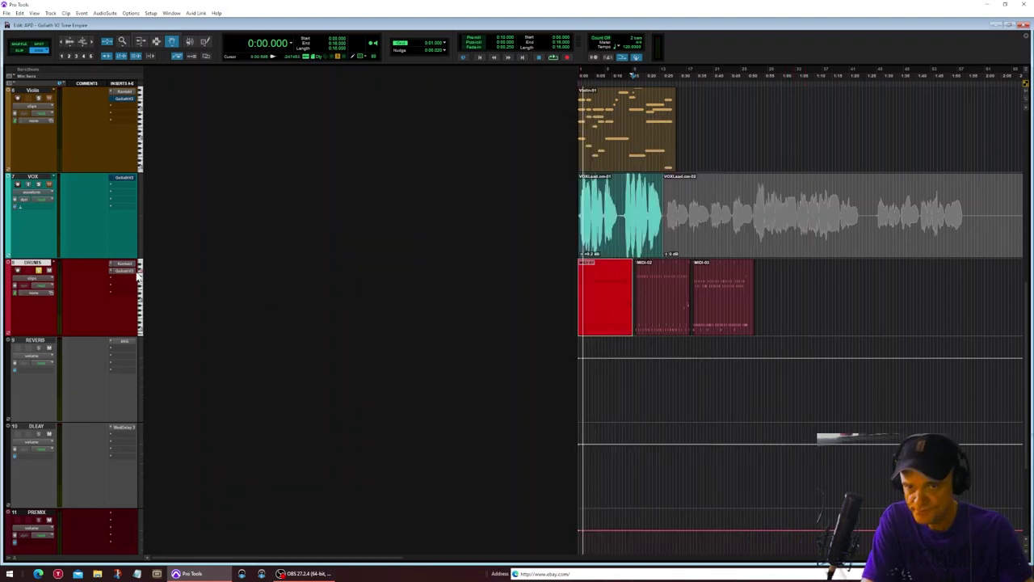
Step: Open the DRUMS track's Goliath V2 and browse preset categories without changing presets
{"action": "left_click", "coordinate": [123, 272]}
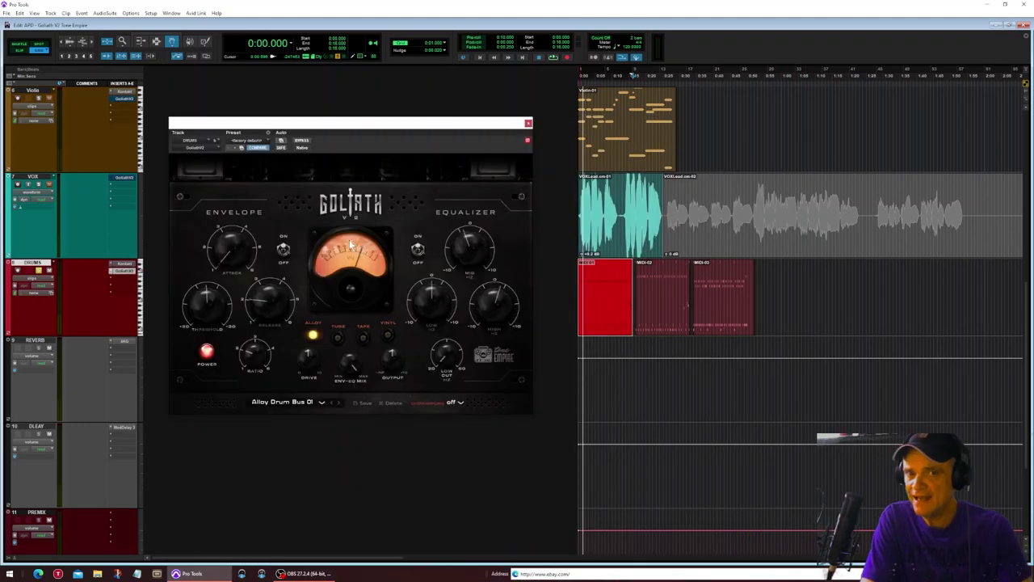
{"action": "left_click", "coordinate": [319, 404]}
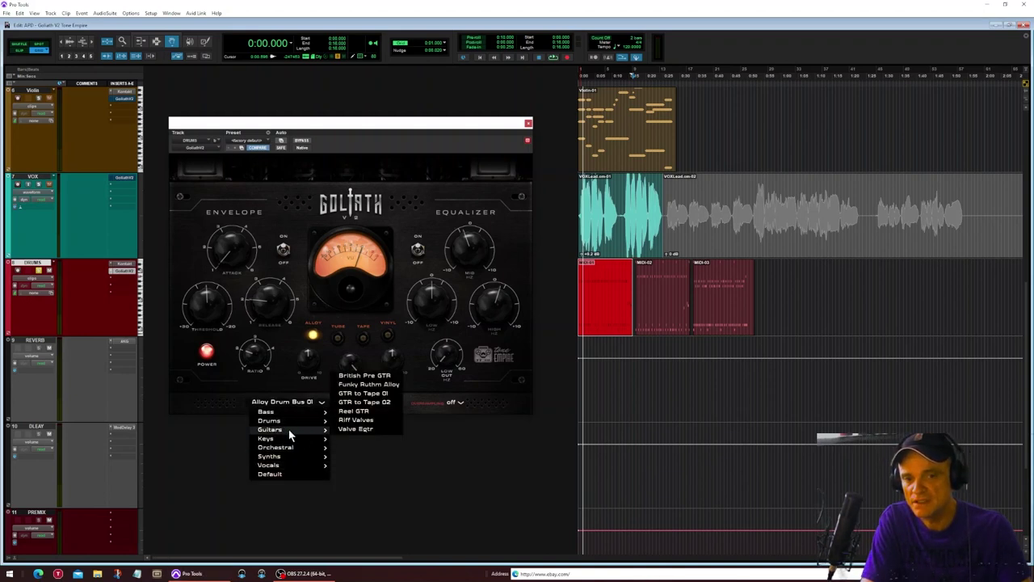
{"action": "mouse_move", "coordinate": [301, 418]}
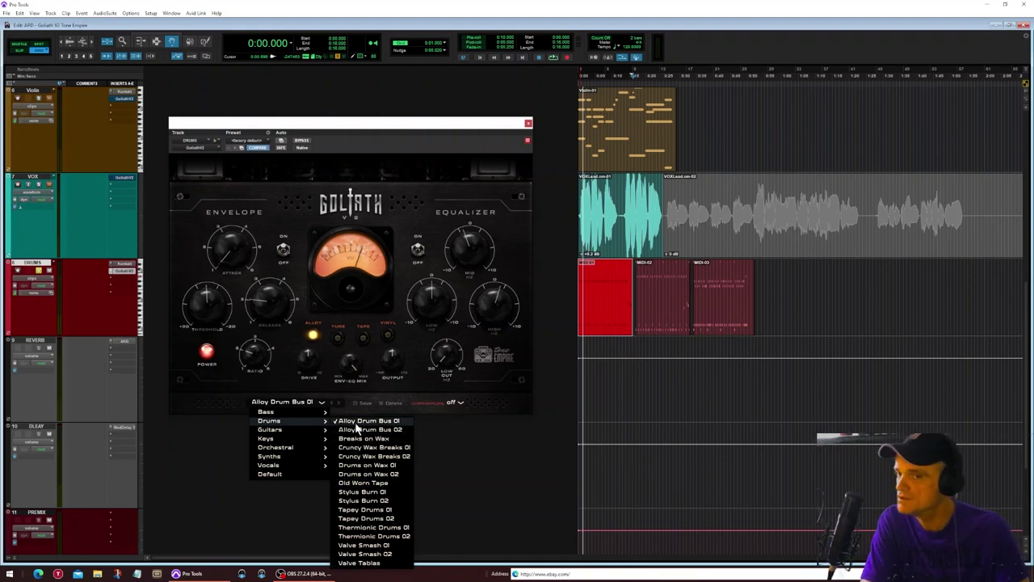
{"action": "left_click", "coordinate": [387, 158]}
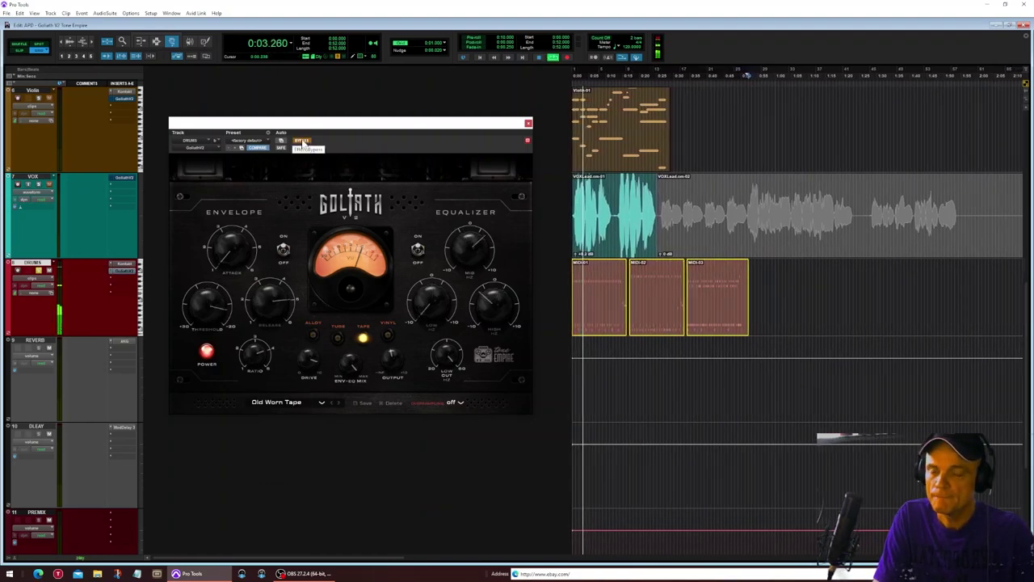
Step: Audition Stylus Burn 01, Stylus Burn 02 and Tapey Drums 01, comparing each with Bypass
{"action": "left_click", "coordinate": [338, 401]}
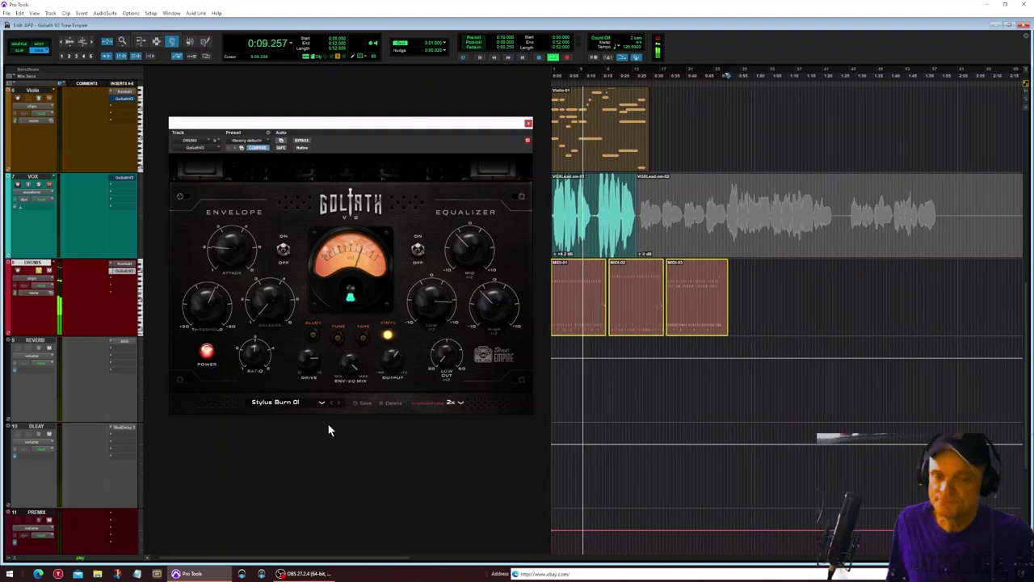
{"action": "left_click", "coordinate": [301, 140]}
{"action": "left_click", "coordinate": [301, 140]}
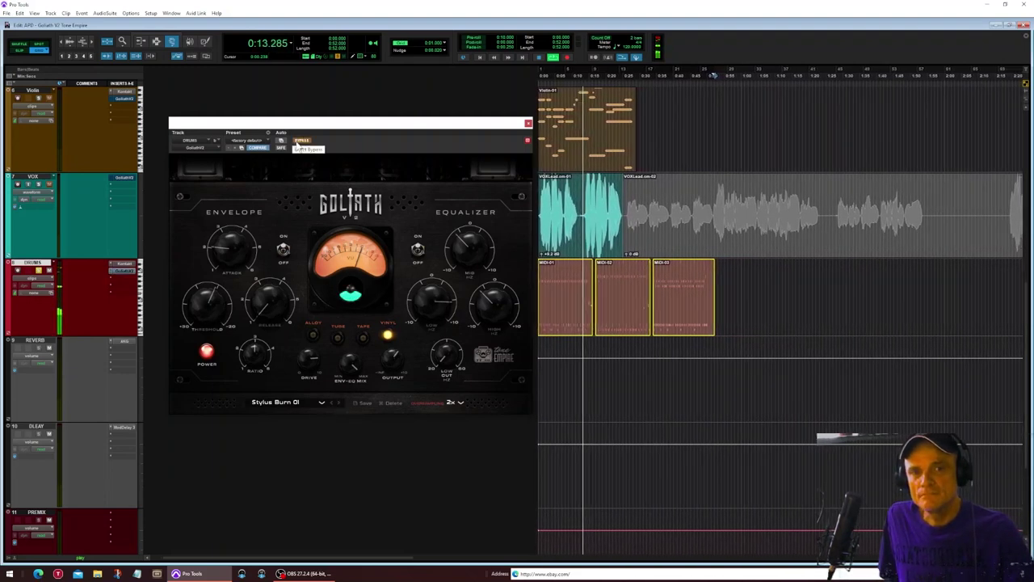
{"action": "left_click", "coordinate": [338, 401]}
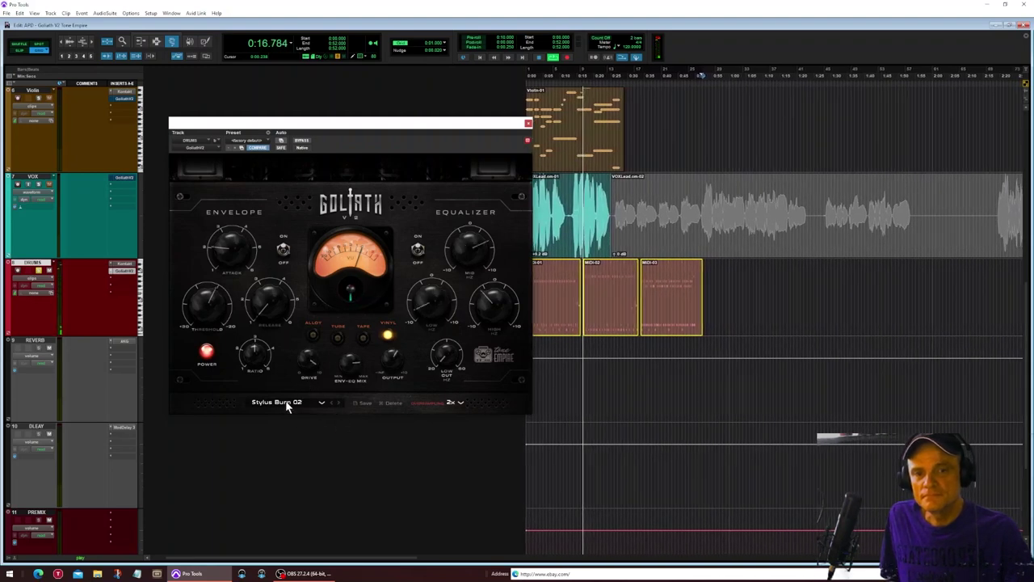
{"action": "left_click", "coordinate": [301, 141]}
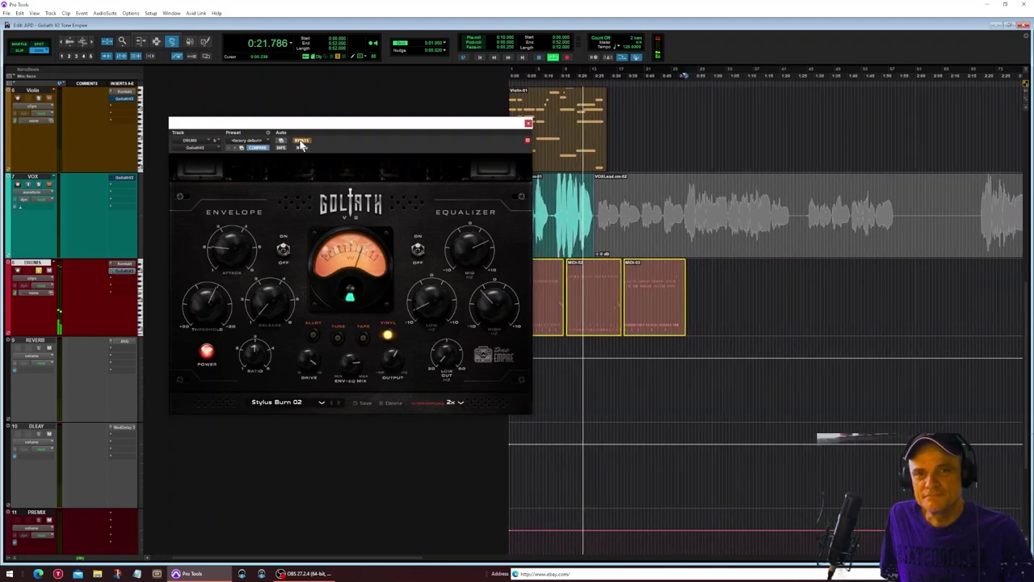
{"action": "left_click", "coordinate": [337, 402]}
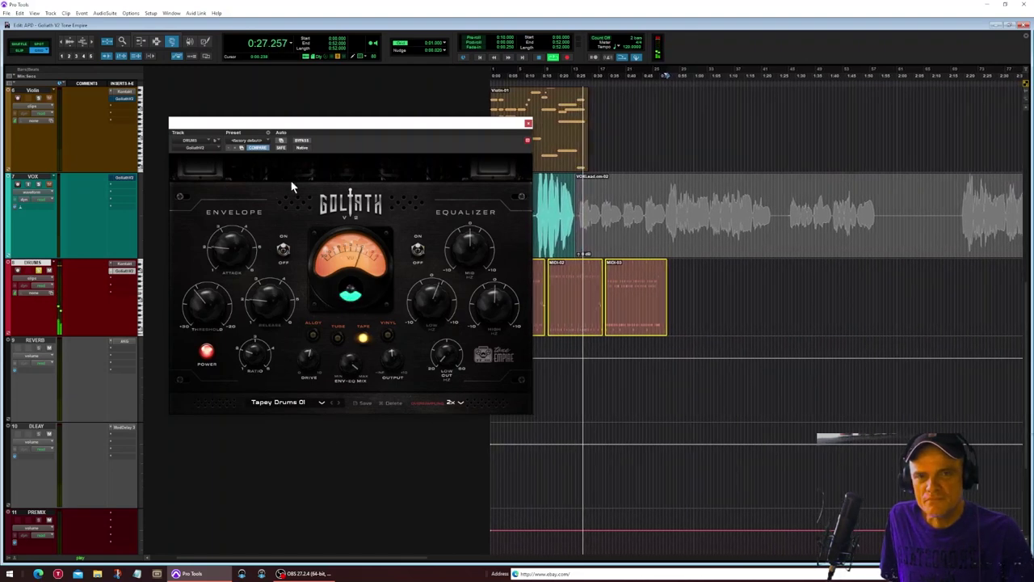
{"action": "left_click", "coordinate": [299, 142]}
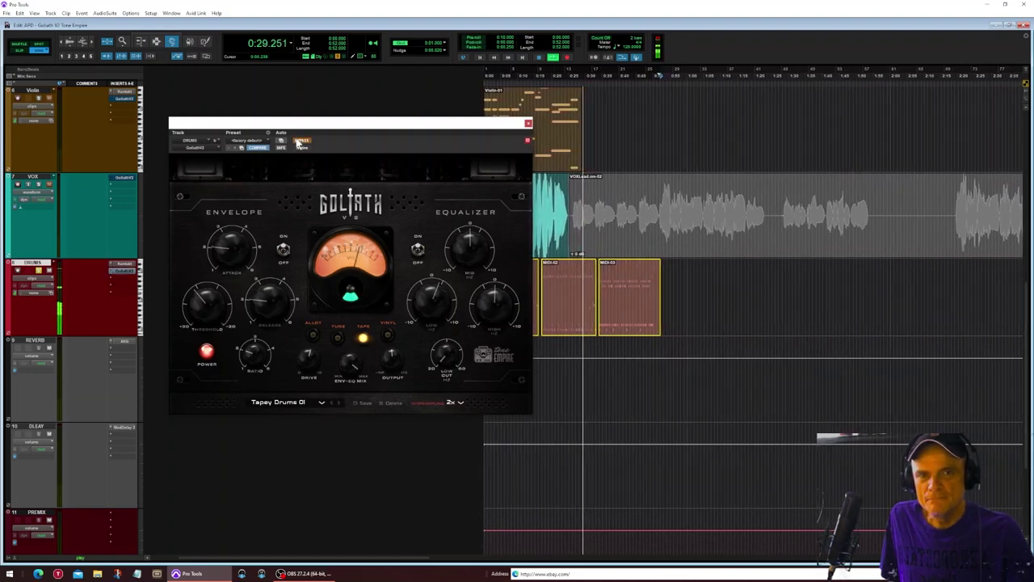
{"action": "left_click", "coordinate": [299, 141]}
Step: Step through Tapey Drums 02, Thermionic Drums 01 and 02, and Valve Smash 01 and 02
{"action": "left_click", "coordinate": [341, 402]}
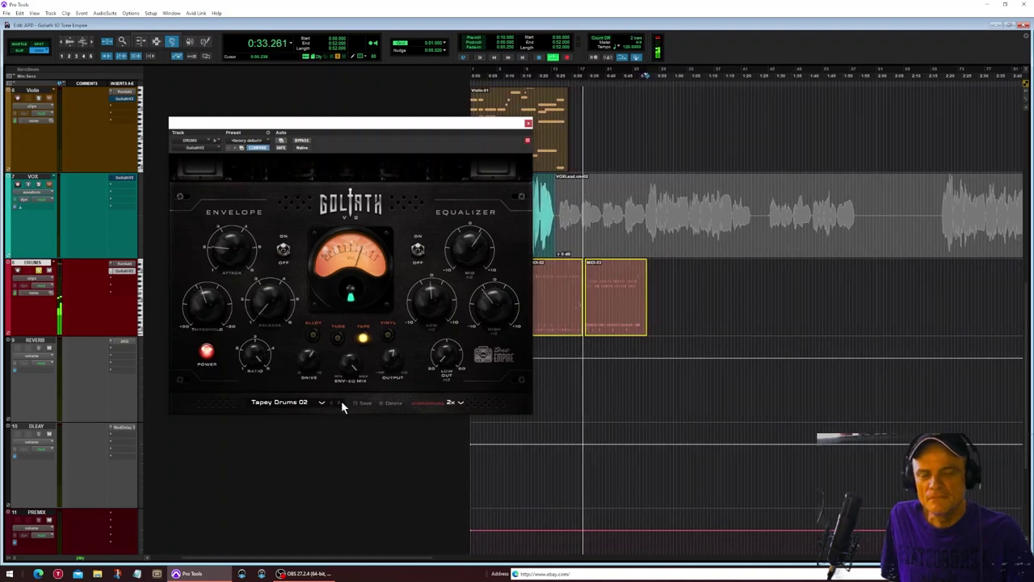
{"action": "left_click", "coordinate": [339, 401]}
{"action": "left_click", "coordinate": [301, 140]}
{"action": "left_click", "coordinate": [302, 144]}
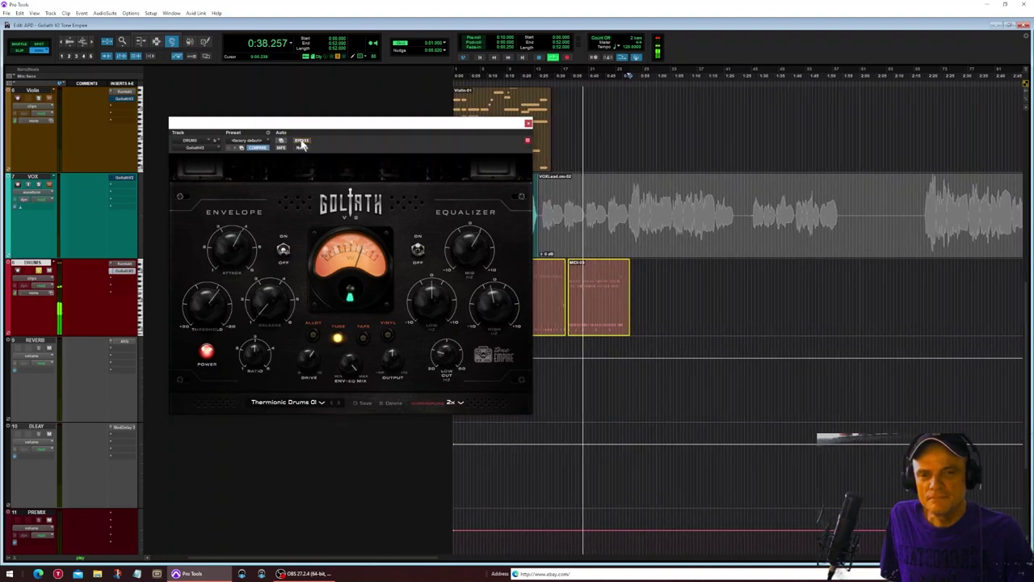
{"action": "left_click", "coordinate": [338, 403]}
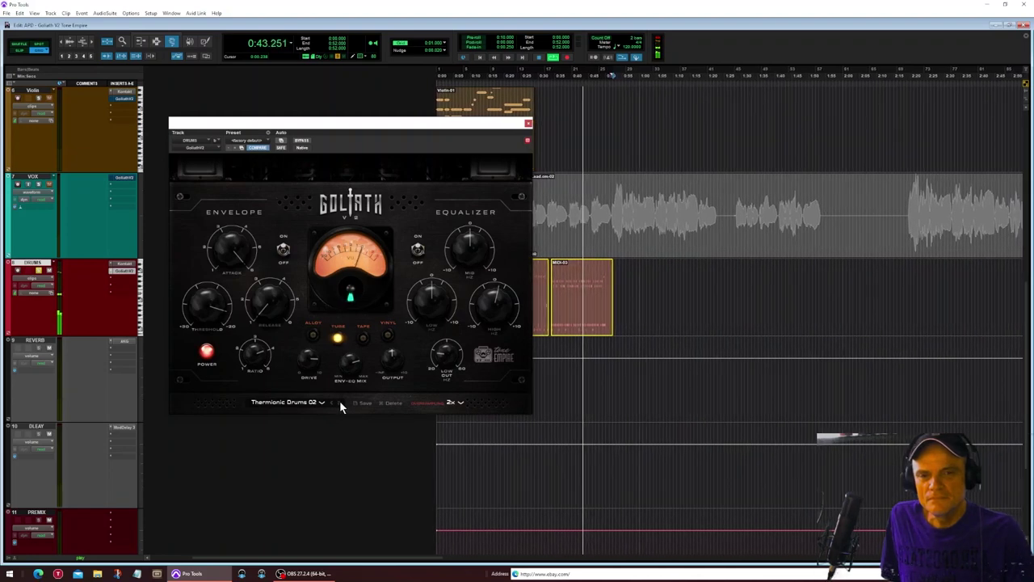
{"action": "left_click", "coordinate": [340, 401]}
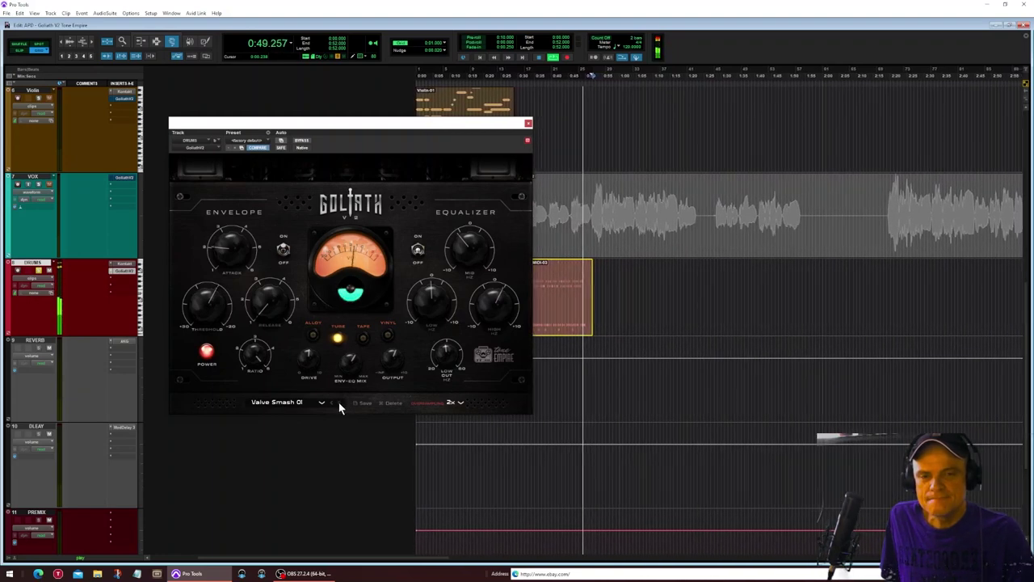
{"action": "left_click", "coordinate": [338, 402]}
Step: Load the Drums > Valve Tablas preset and stop playback
{"action": "left_click", "coordinate": [321, 402]}
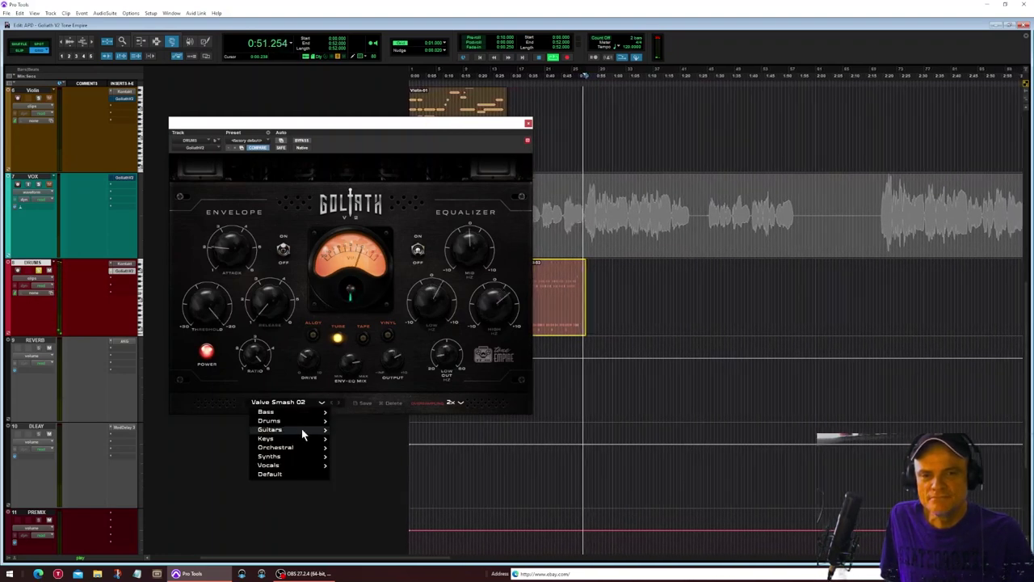
{"action": "mouse_move", "coordinate": [300, 422]}
{"action": "left_click", "coordinate": [343, 429]}
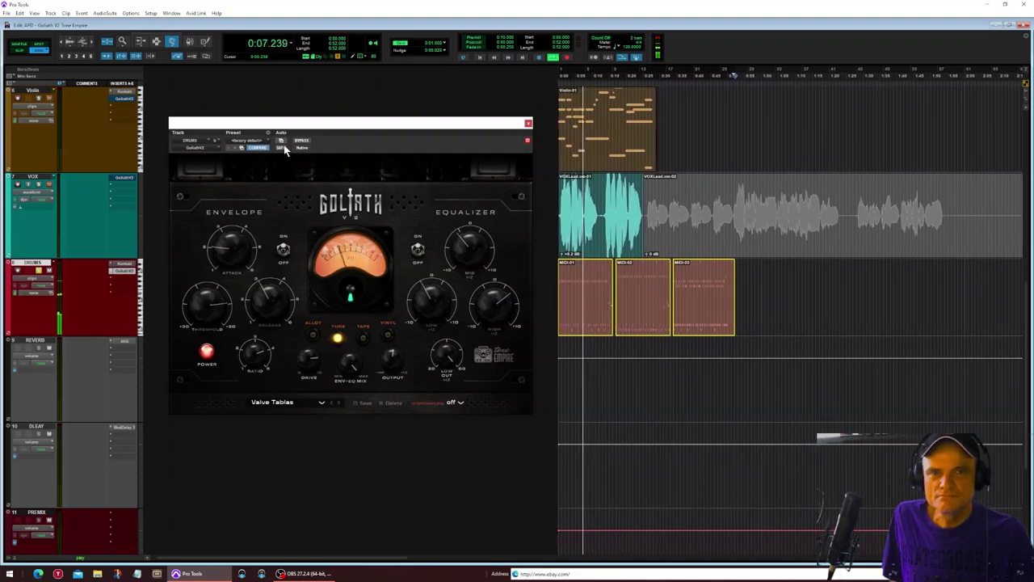
{"action": "left_click", "coordinate": [537, 57]}
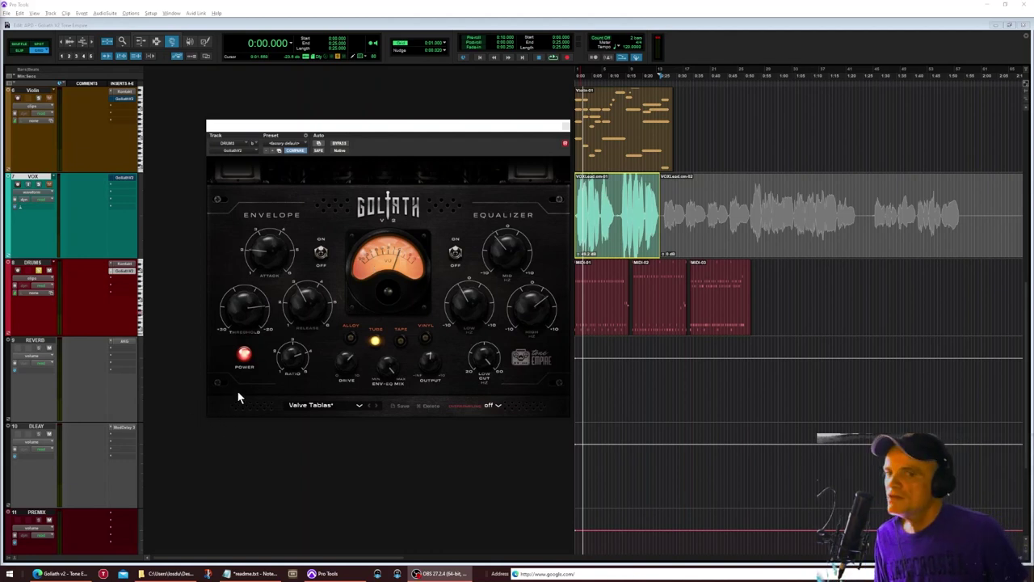
{"action": "left_click", "coordinate": [348, 389]}
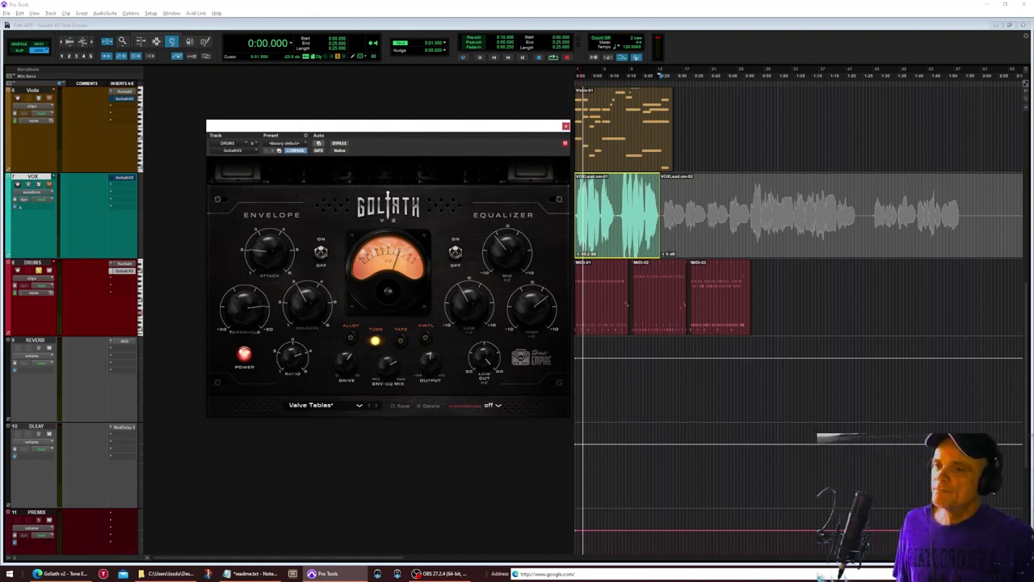
{"action": "key", "text": "alt+Tab"}
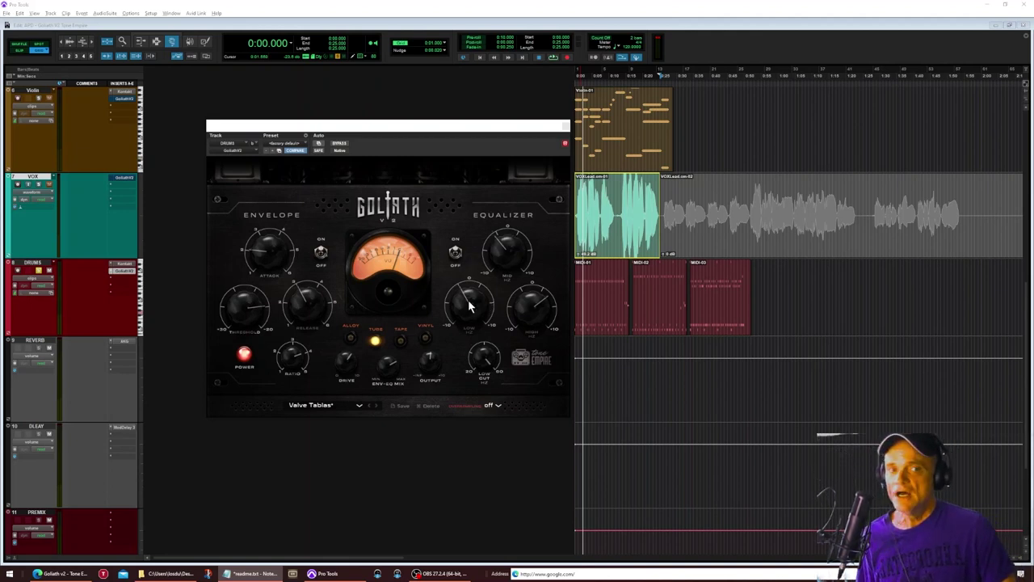
{"action": "left_click", "coordinate": [462, 299]}
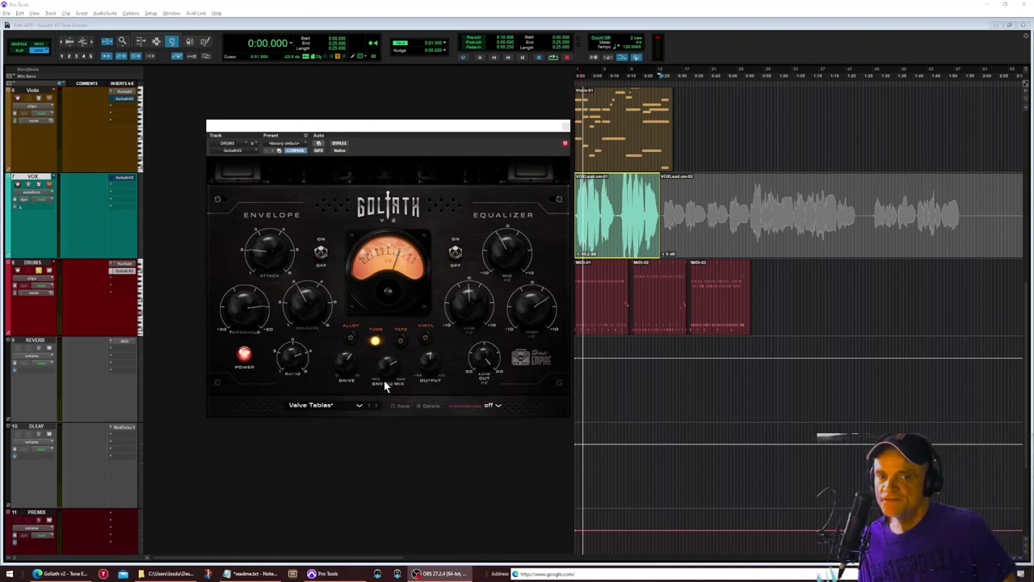
{"action": "left_click", "coordinate": [463, 311]}
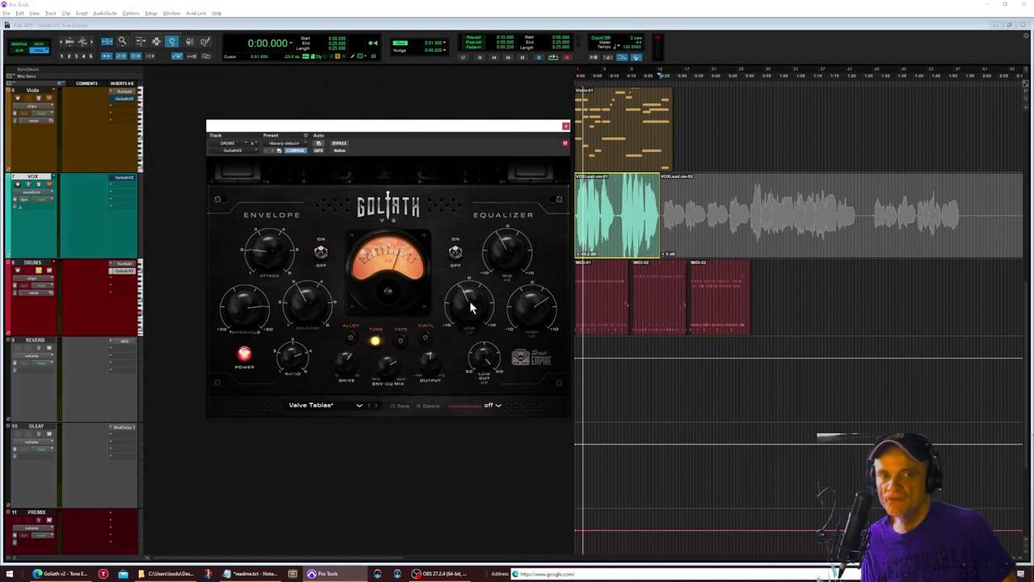
{"action": "key", "text": "alt+Tab"}
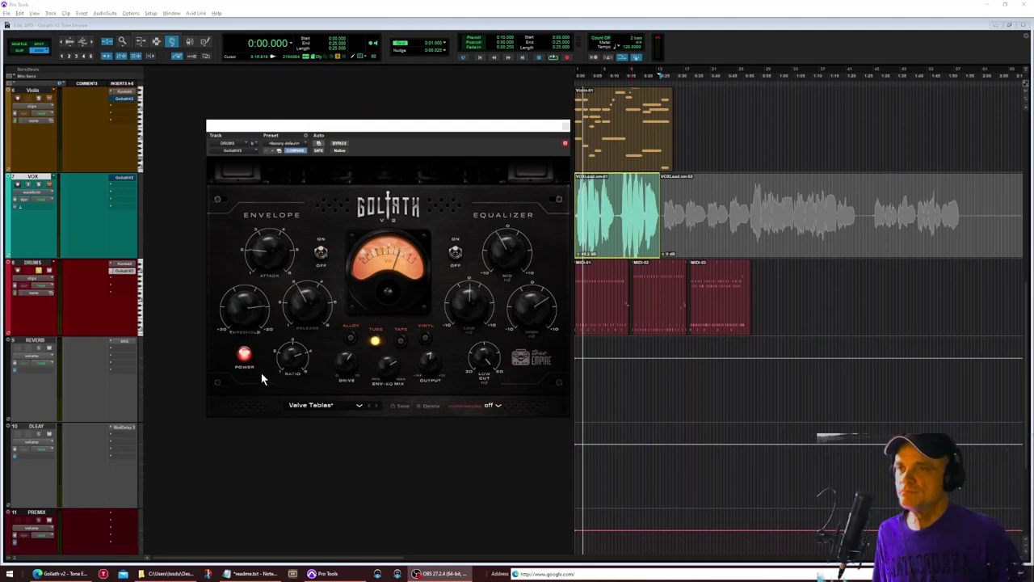
{"action": "left_click", "coordinate": [321, 264]}
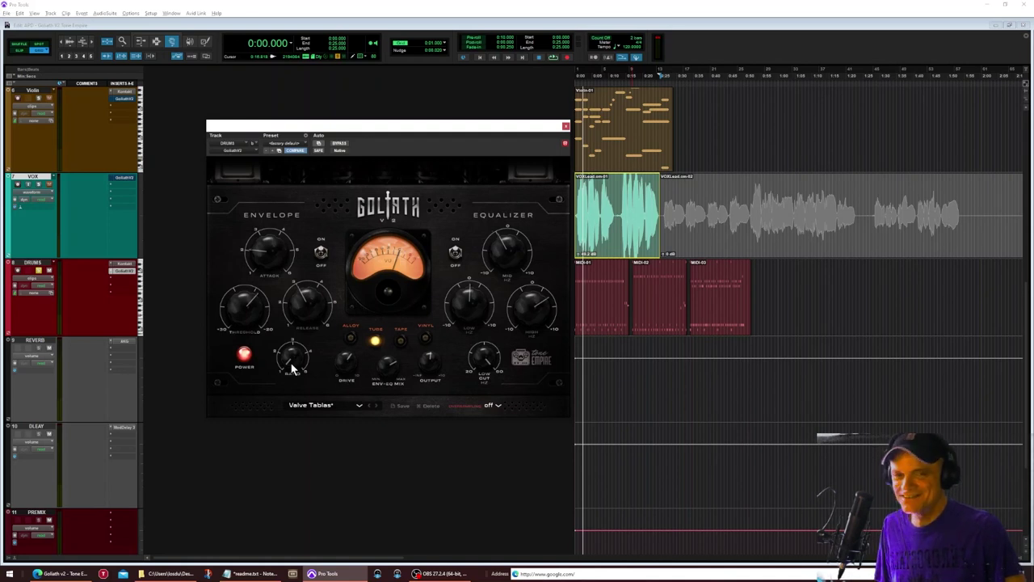
{"action": "left_click_drag", "start_coordinate": [290, 363], "coordinate": [283, 362]}
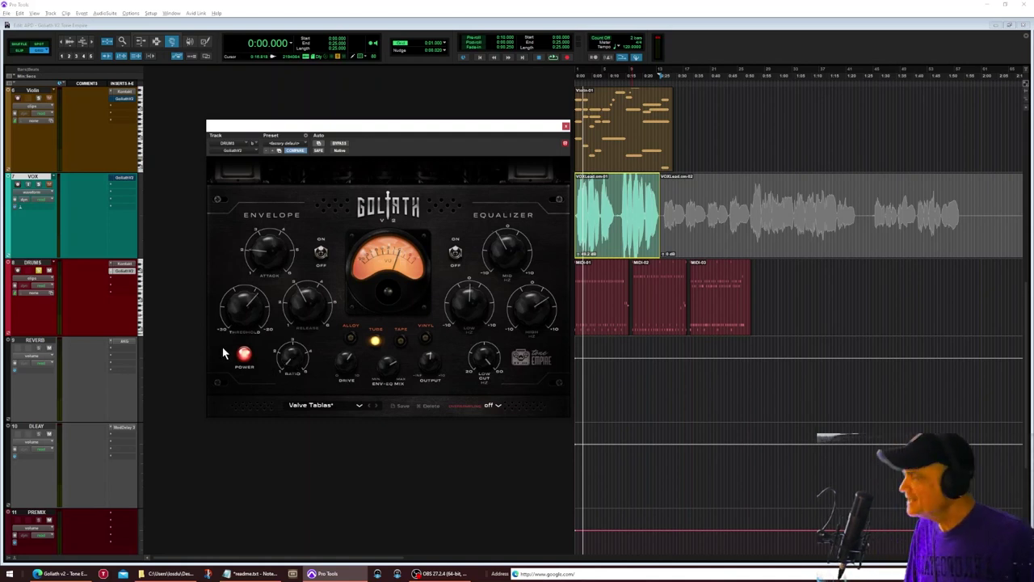